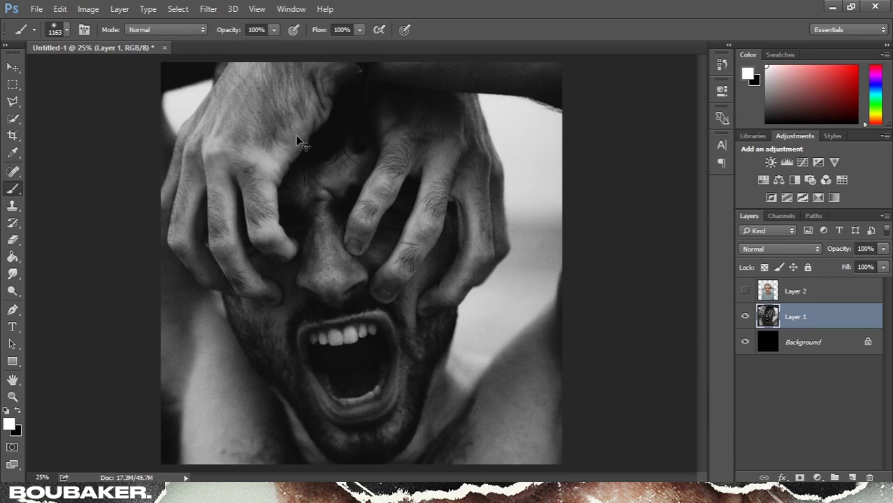
Duplicate Layer 1 and choose the 2018 px torn-edge brush
key("ctrl+j")
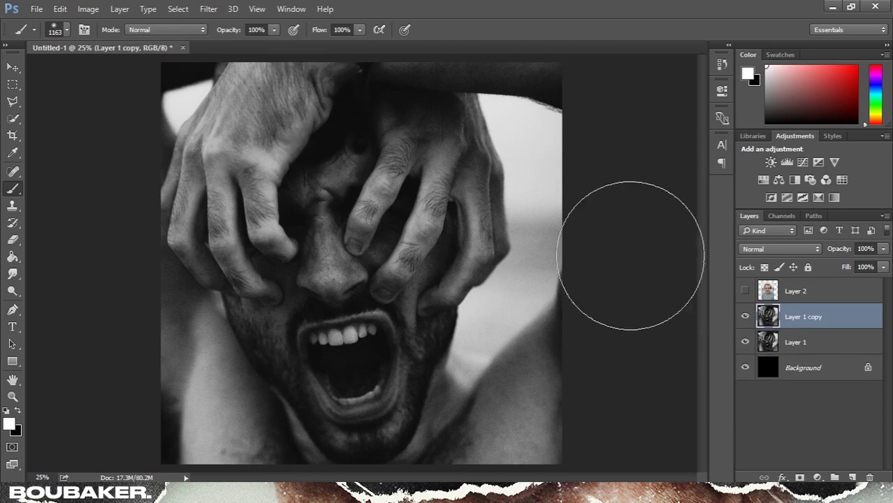
left_click(54, 30)
mouse_move(155, 177)
left_mouse_down()
mouse_move(156, 224)
mouse_move(160, 199)
left_mouse_up()
left_click(70, 181)
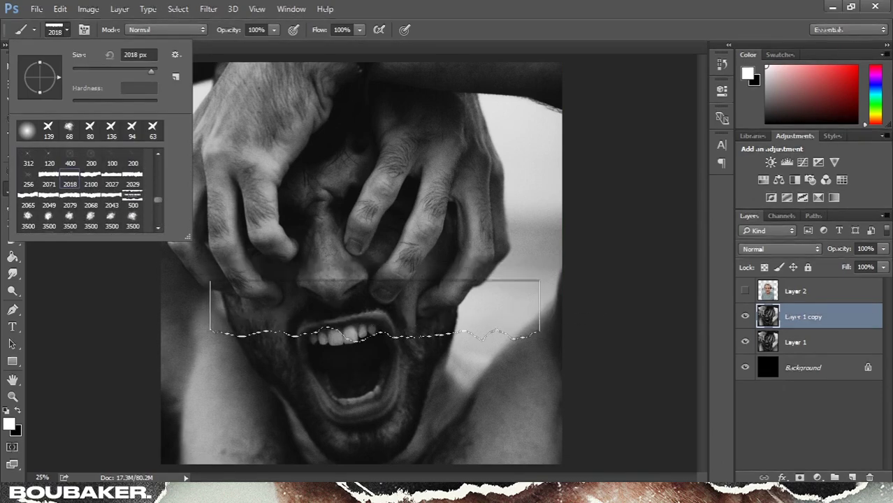
Undo the white test stamp on the image and add a layer mask to Layer 1 copy
left_click(305, 281)
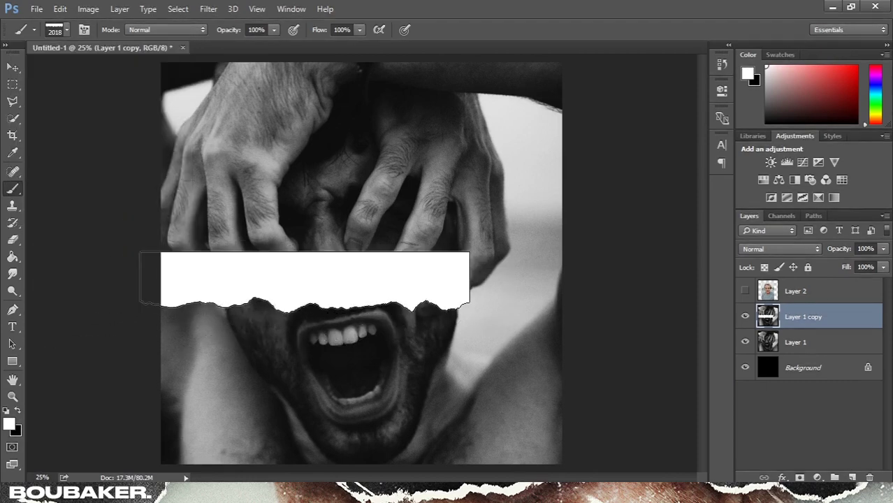
key("ctrl+z")
left_click(799, 478)
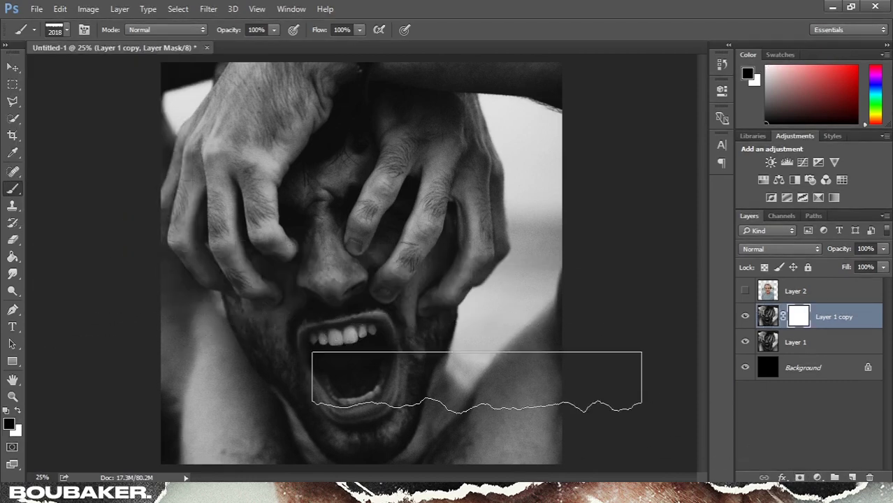
Hide the original Layer 1, test the 2018 px torn-edge brush on the copy's mask and undo the stamps
left_click_drag(504, 295, 344, 286)
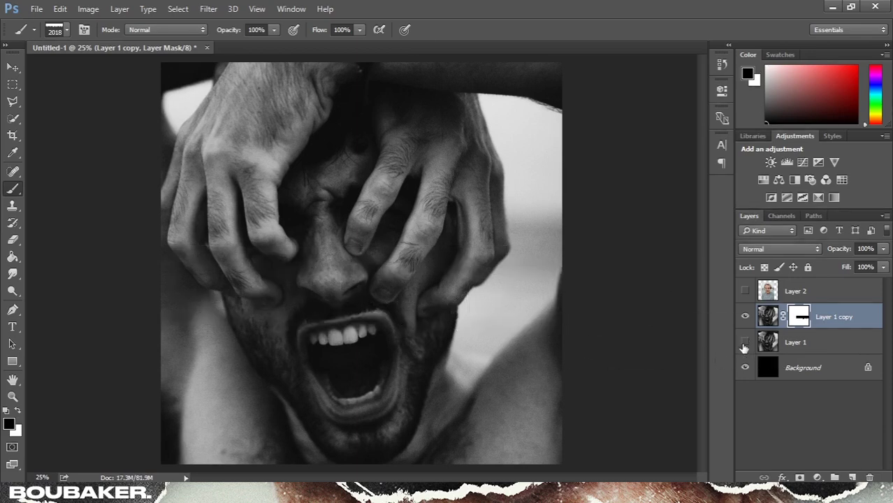
left_click(745, 342)
left_click_drag(199, 297, 251, 300)
key("ctrl+z")
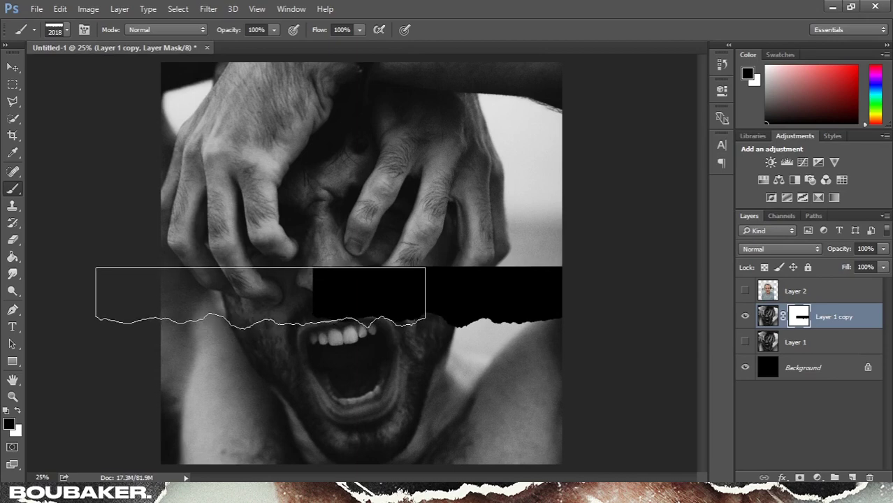
left_click(260, 297)
key("ctrl+z")
Stamp a black torn strip across the mouth on the Layer 1 copy mask with the 2071 px brush
left_click(66, 30)
left_click(49, 184)
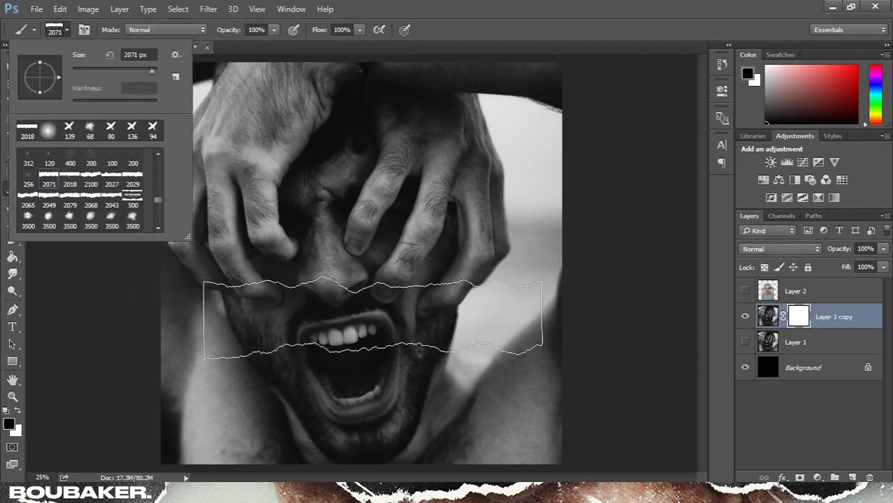
left_click(370, 338)
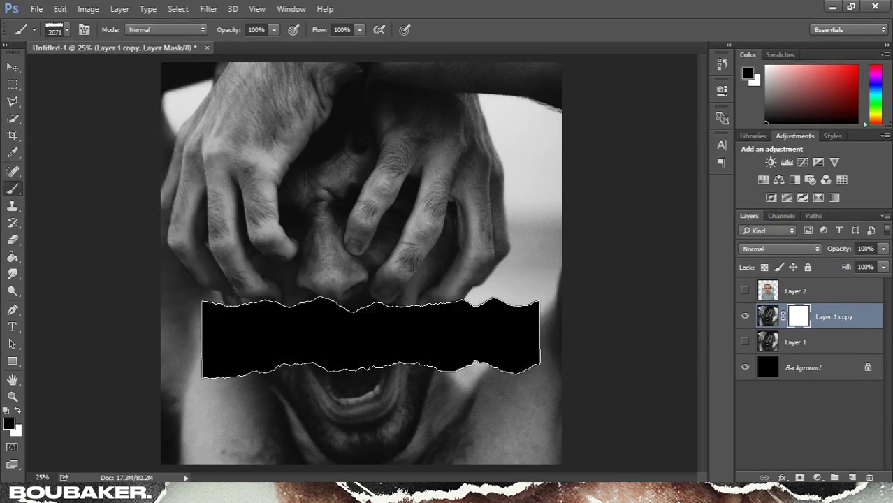
key("ctrl+z")
left_click(353, 334)
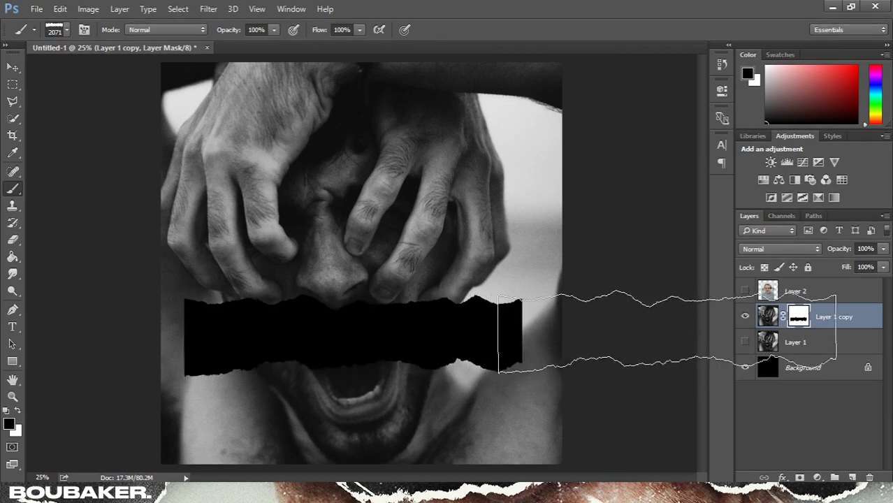
Unlink the Layer 1 copy mask and scale the torn strip to about 135% so it spans the whole canvas width
left_click(11, 60)
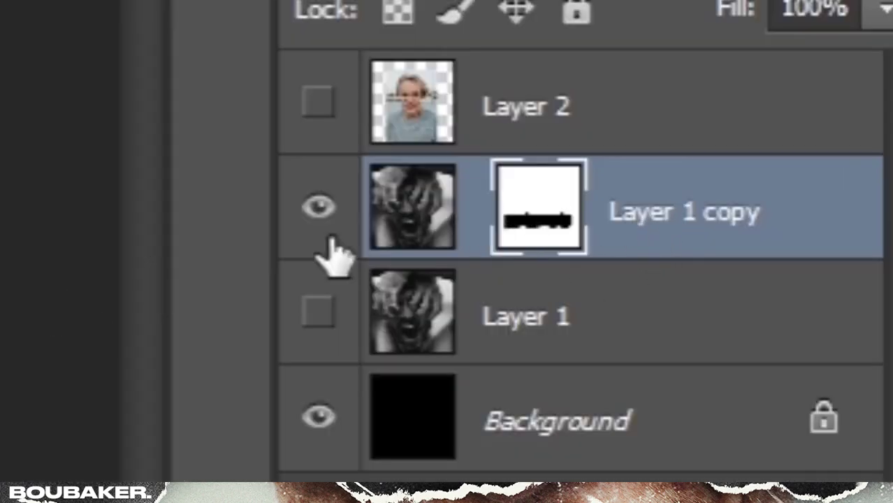
key("ctrl+t")
left_click_drag(518, 293, 580, 281)
left_click_drag(512, 321, 514, 339)
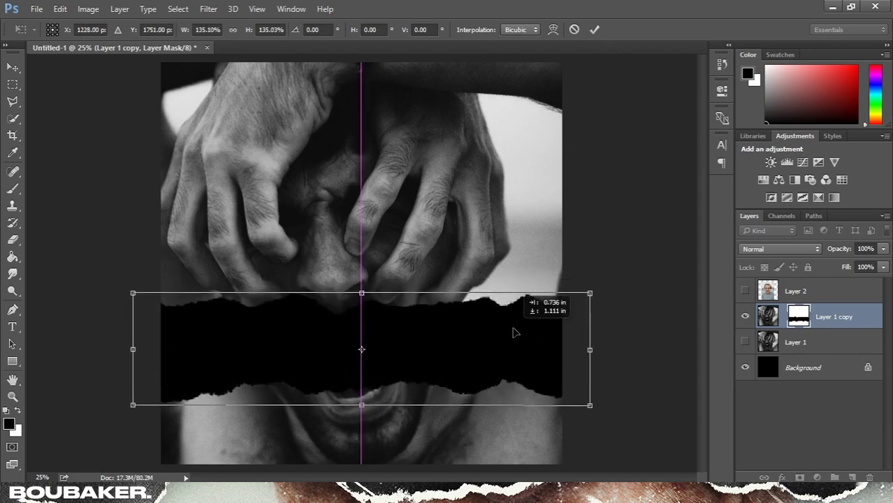
left_click_drag(703, 353, 704, 344)
key("Return")
Reposition the torn strip over the mouth and rotate it slightly counter-clockwise so it rises across the image
left_click_drag(608, 370, 551, 355)
key("ctrl+minus")
key("ctrl+t")
mouse_move(521, 389)
left_mouse_down()
mouse_move(544, 383)
mouse_move(529, 378)
left_mouse_up()
key("Return")
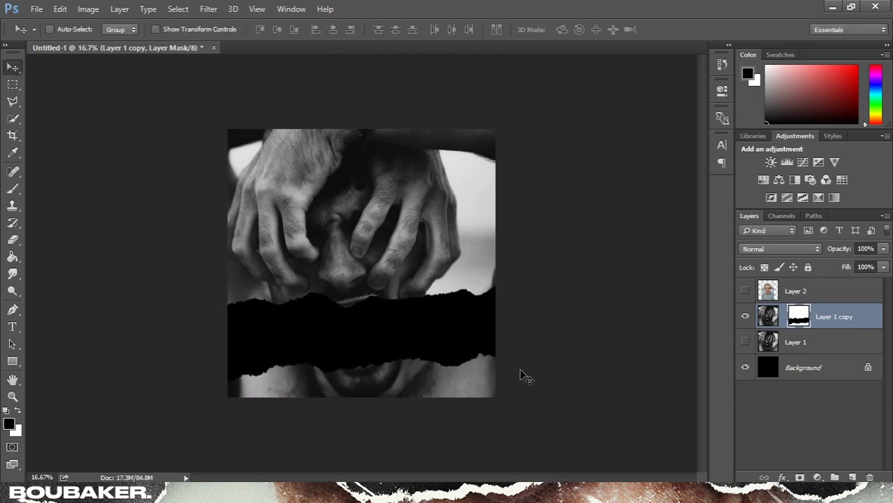
key("ctrl+plus")
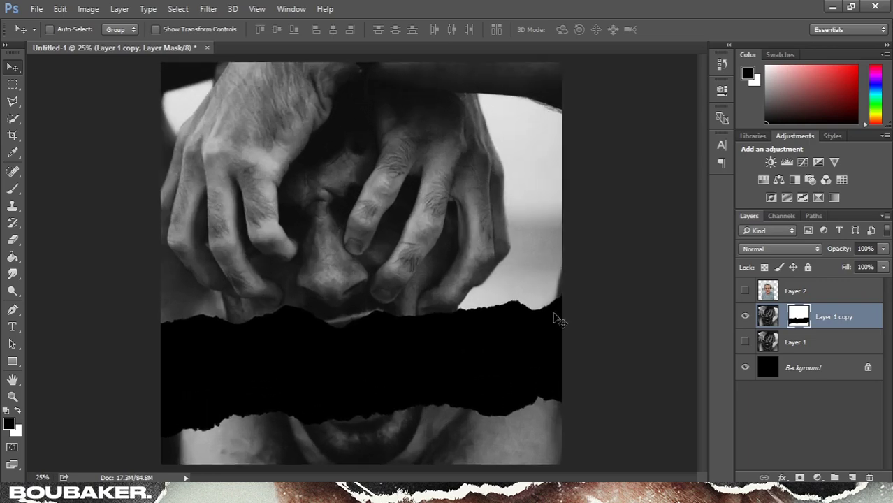
Duplicate the masked Layer 1 copy and turn the lower one's image completely white by raising its Hue/Saturation lightness
key("x")
key("ctrl+j")
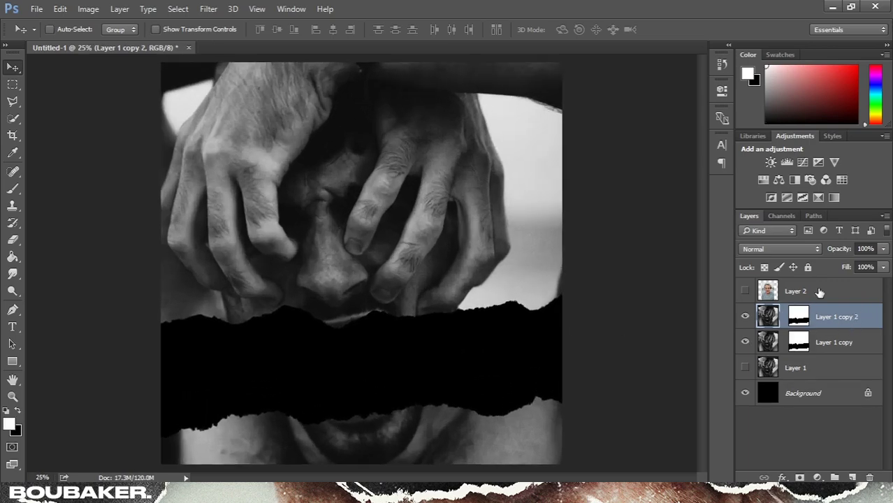
left_click(855, 348)
key("ctrl+u")
left_click_drag(578, 265, 656, 269)
key("Return")
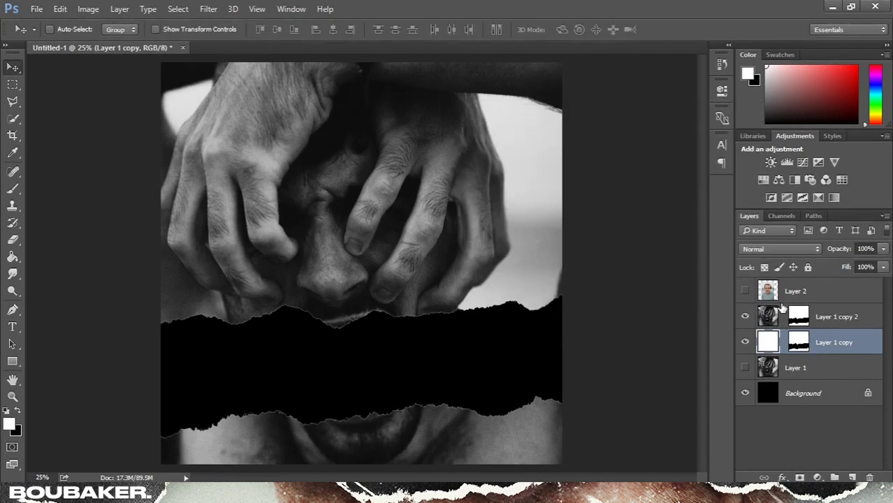
Duplicate the white Layer 1 copy and apply the layer masks of both white layers permanently
key("ctrl+j")
left_click_drag(402, 306, 398, 329)
left_click_drag(412, 278, 415, 284)
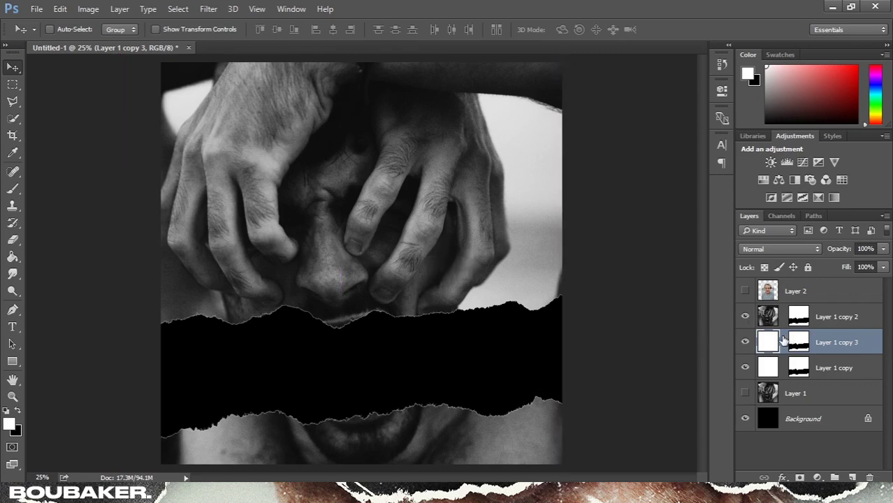
right_click(824, 343)
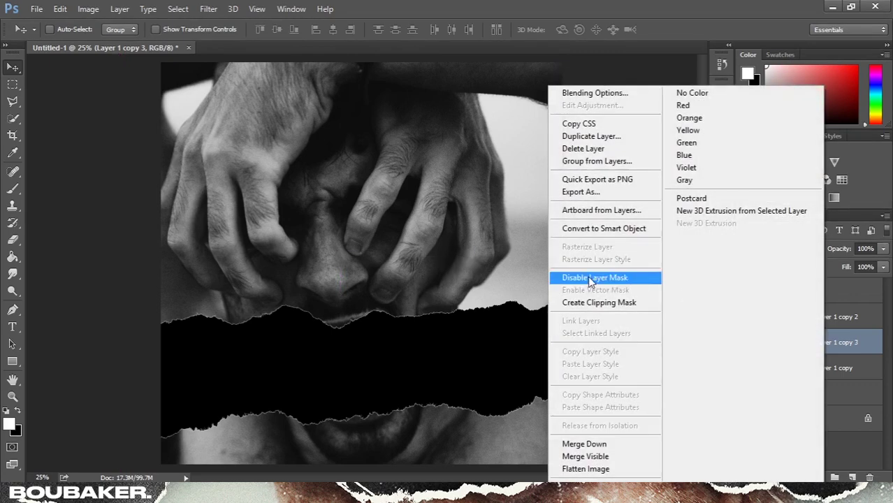
left_click(864, 349)
left_click_drag(800, 349, 869, 478)
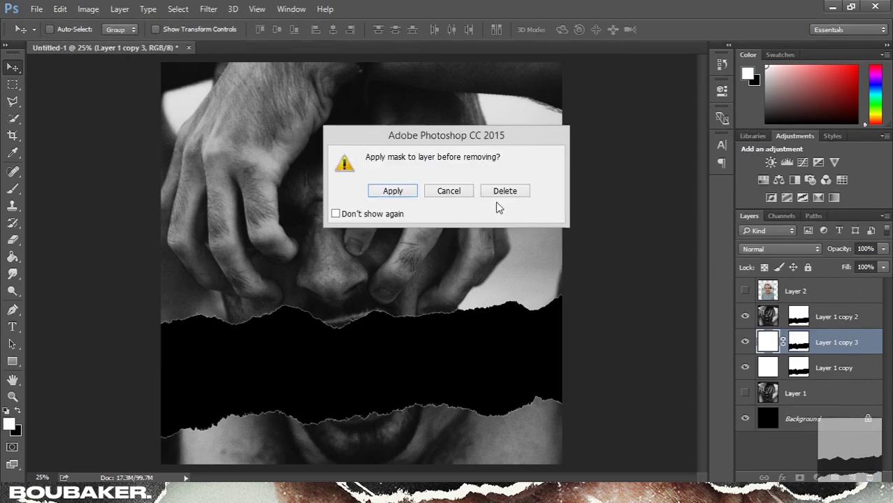
left_click(393, 192)
left_click_drag(800, 369, 871, 477)
left_click(393, 192)
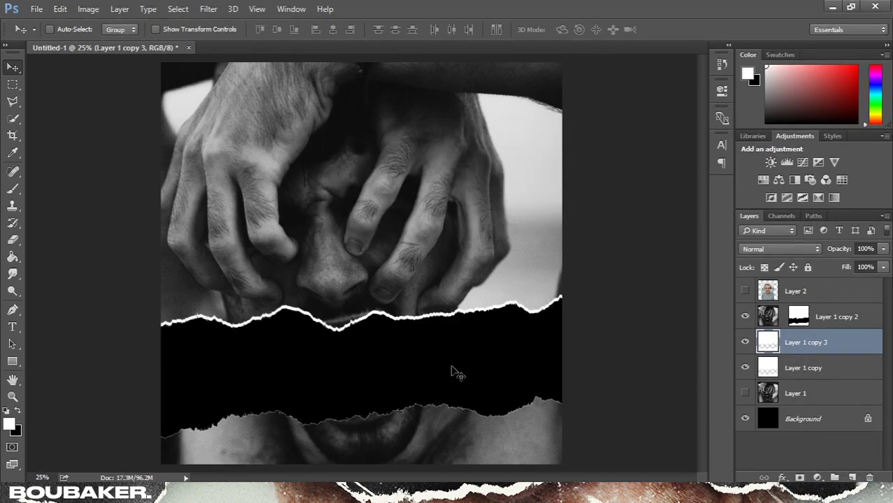
Warp Layer 1 copy 3 so an uneven white paper edge follows the upper tear
key("ctrl+t")
right_click(371, 315)
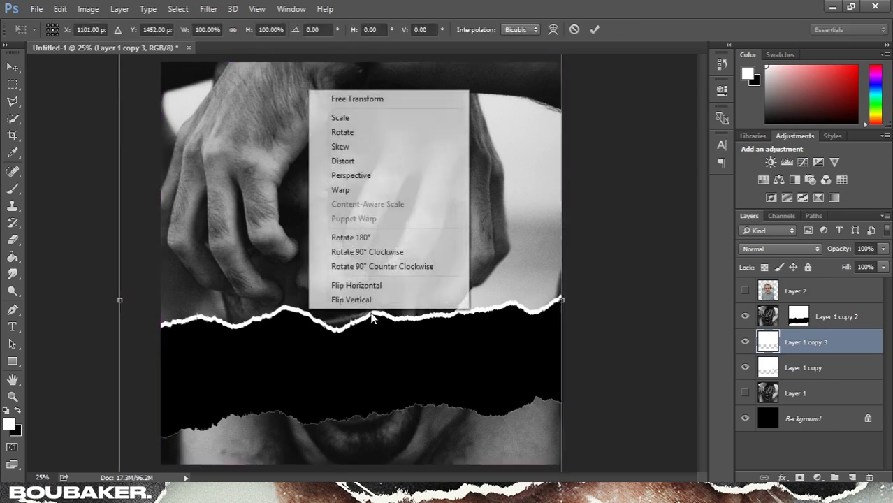
left_click(343, 191)
left_click_drag(355, 315, 357, 325)
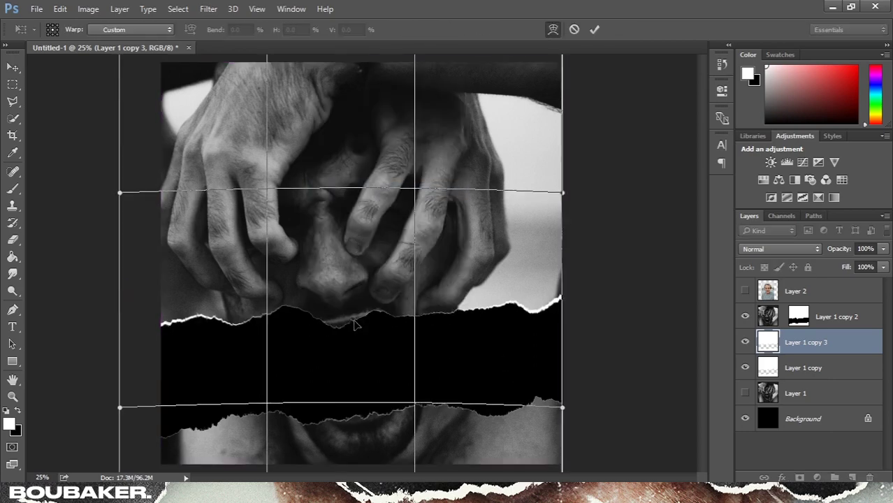
left_click_drag(519, 317, 535, 287)
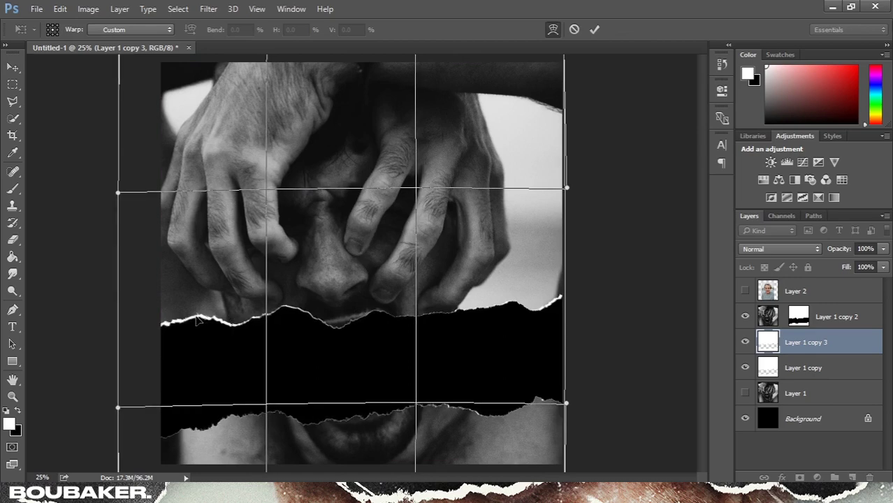
left_click_drag(570, 190, 566, 196)
key("Return")
Delete the area below the gap from Layer 1 copy 3 and the area above it from Layer 1 copy
key("m")
left_click_drag(568, 382, 158, 468)
key("ctrl+d")
left_click(786, 372)
left_click_drag(570, 206, 67, 355)
key("ctrl+d")
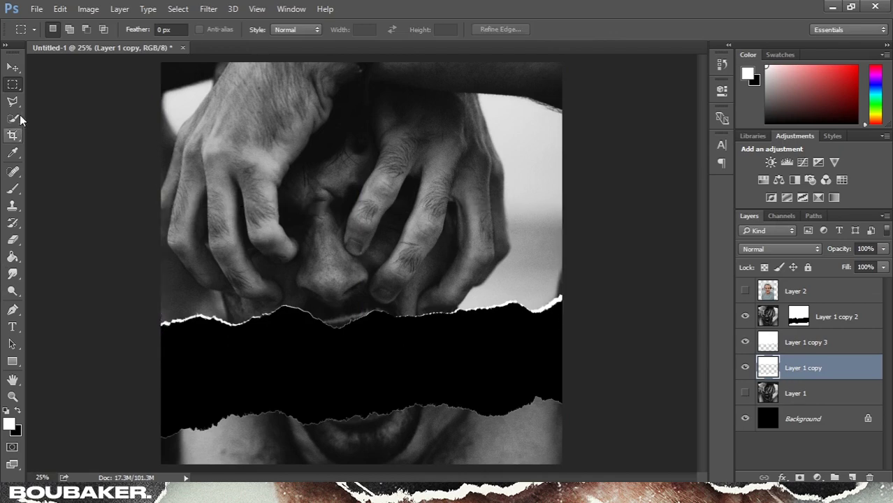
Shift Layer 1 copy up and warp it so an uneven white paper edge follows the lower tear
left_click(12, 68)
left_click_drag(453, 328, 460, 332)
key("ctrl+t")
right_click(398, 393)
left_click(403, 273)
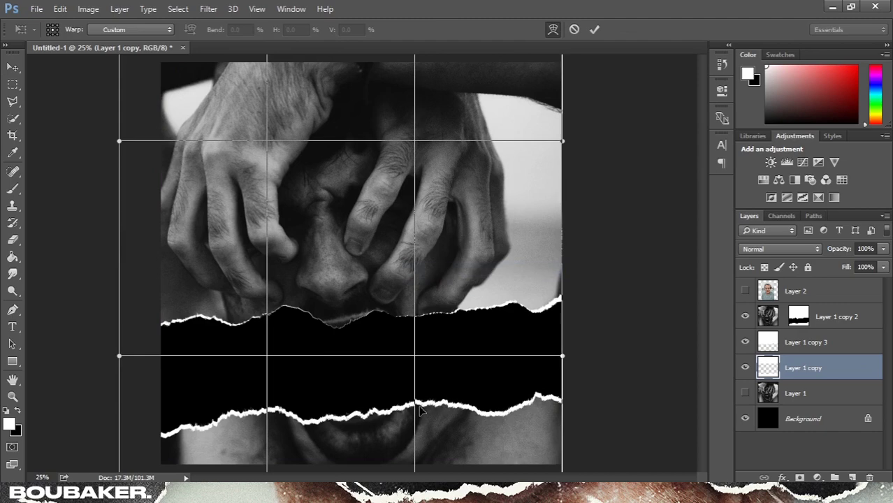
left_click_drag(385, 409, 388, 398)
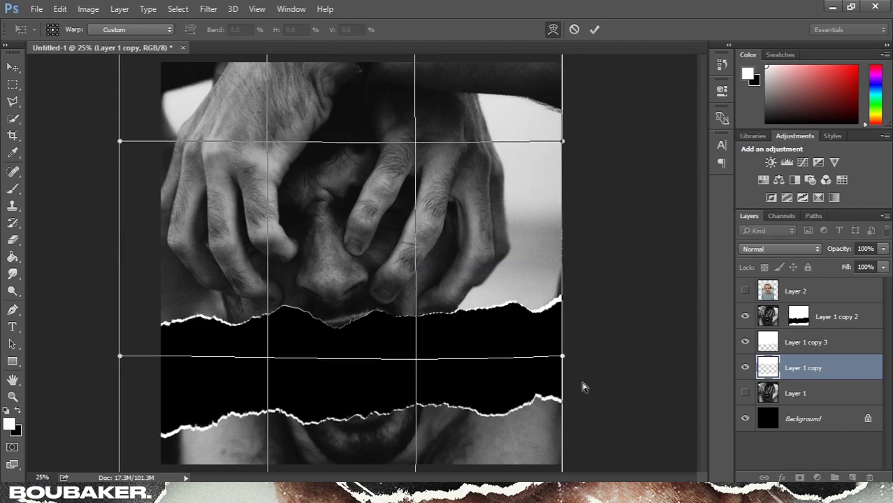
left_click_drag(564, 361, 571, 366)
left_click_drag(114, 362, 104, 370)
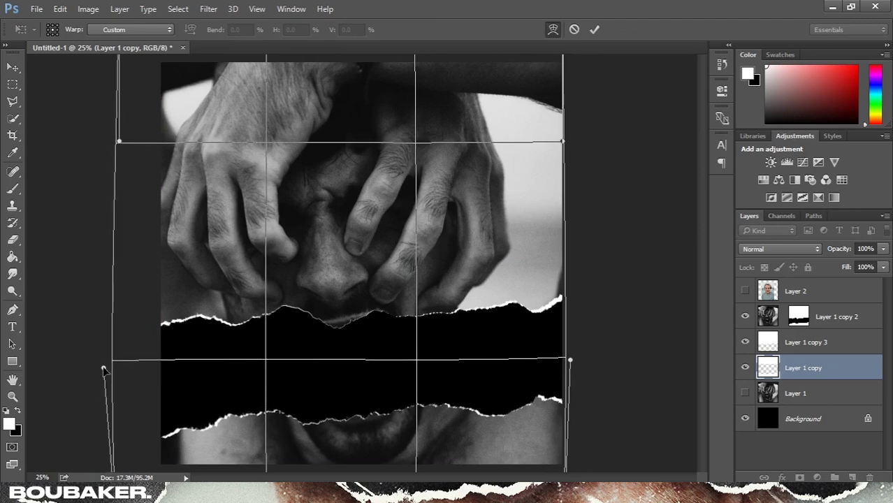
key("Return")
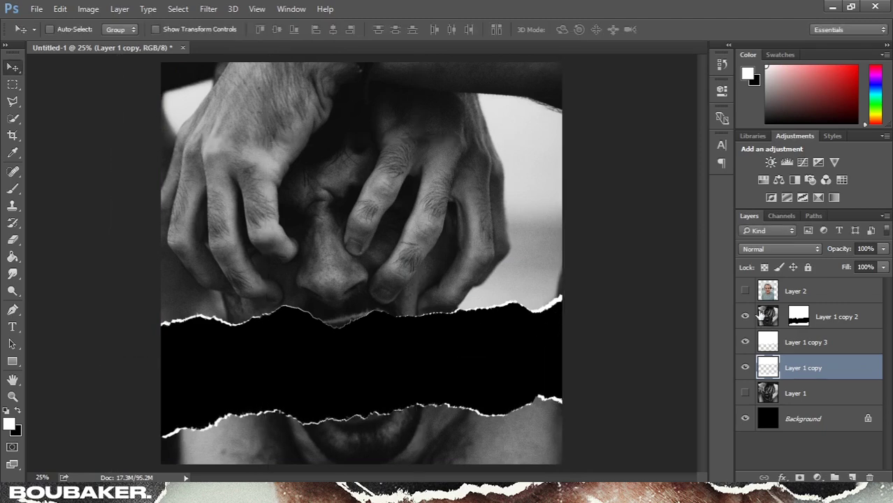
Show Layer 2 beneath the white Layer 1 copy and enlarge and position it so the smile fills the torn gap
left_click(743, 292)
left_click_drag(828, 291, 810, 388)
key("ctrl+minus")
key("ctrl+t")
left_click_drag(423, 365, 566, 349)
key("Return")
left_click_drag(369, 286, 375, 312)
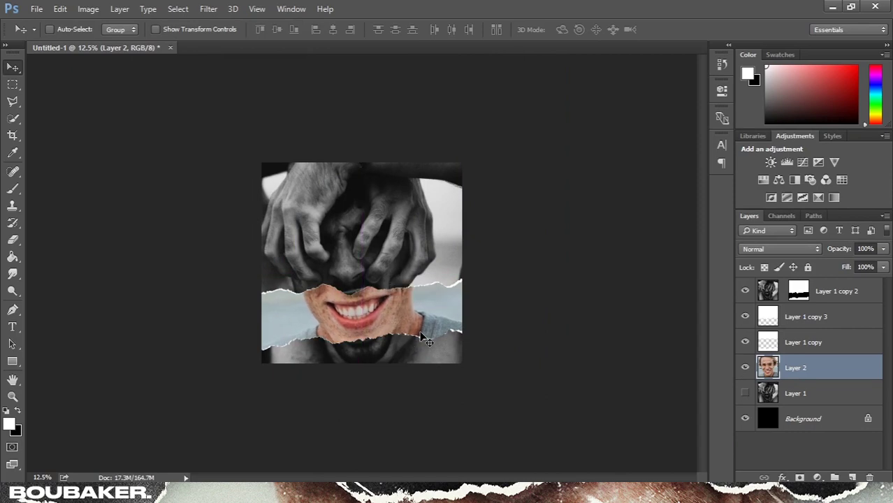
Enlarge Layer 2 a little more so the smiling face better matches the head around the gap
key("ctrl+plus")
key("ctrl+t")
key("Return")
key("ctrl+plus")
key("ctrl+minus")
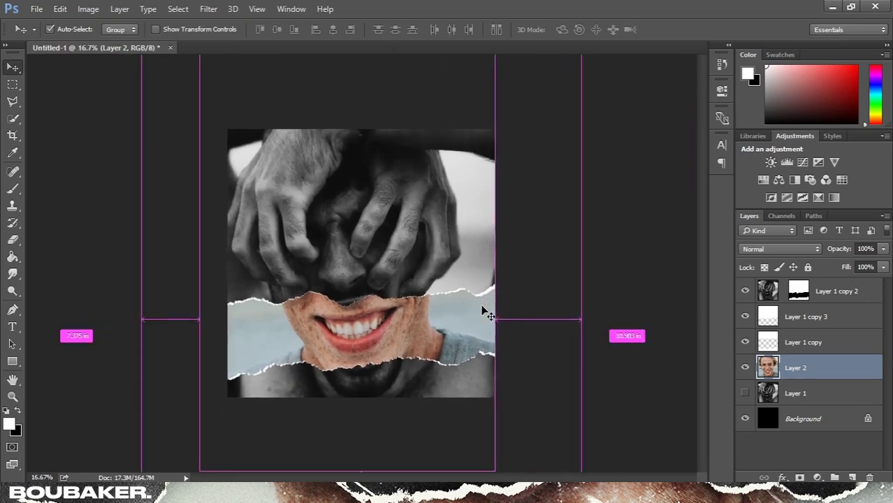
key("ctrl+minus")
key("ctrl+t")
left_click_drag(526, 77, 556, 62)
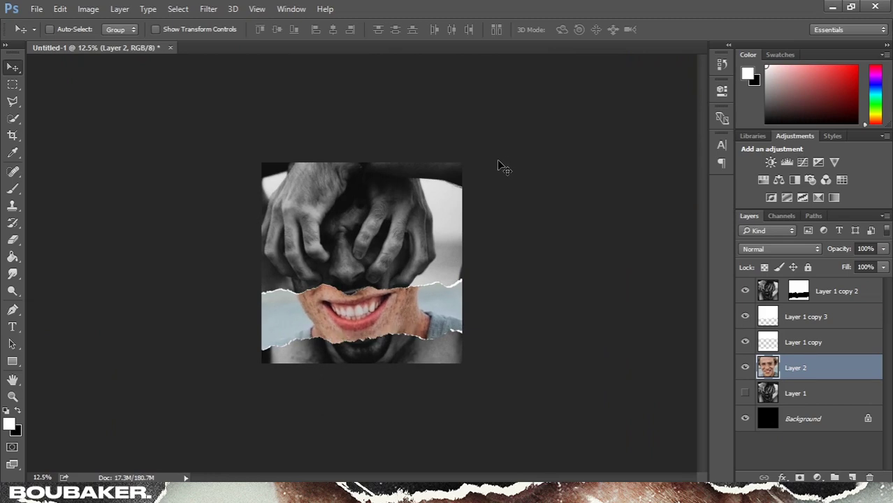
Rotate Layer 2 by -3.09° so the smile follows the tilt of the face
key("ctrl+plus")
key("ctrl+t")
left_click_drag(647, 237, 646, 225)
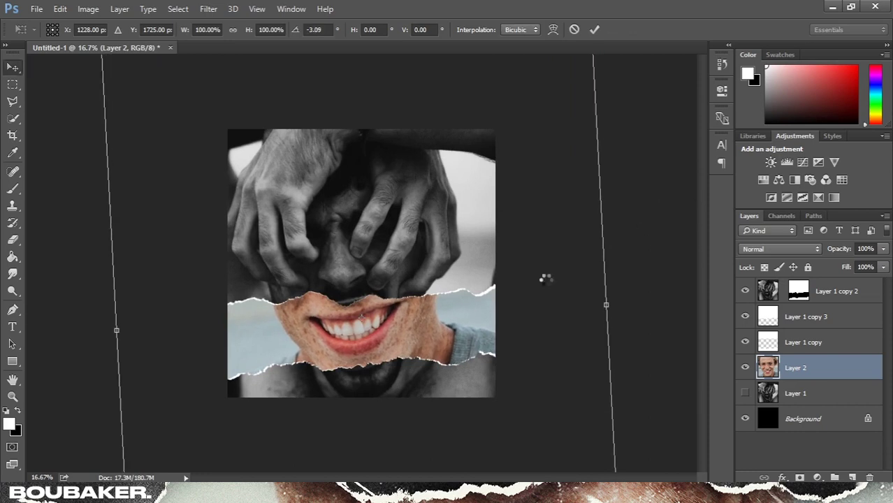
key("Return")
key("ctrl+plus")
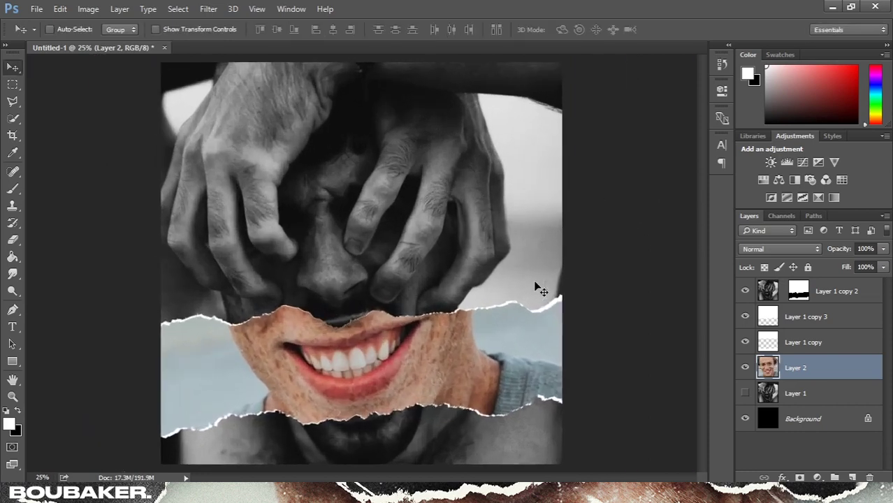
Merge the two white paper-edge layers, Layer 1 copy 3 and Layer 1 copy, into one layer
left_click(841, 329)
left_click(840, 347, "shift")
key("ctrl+e")
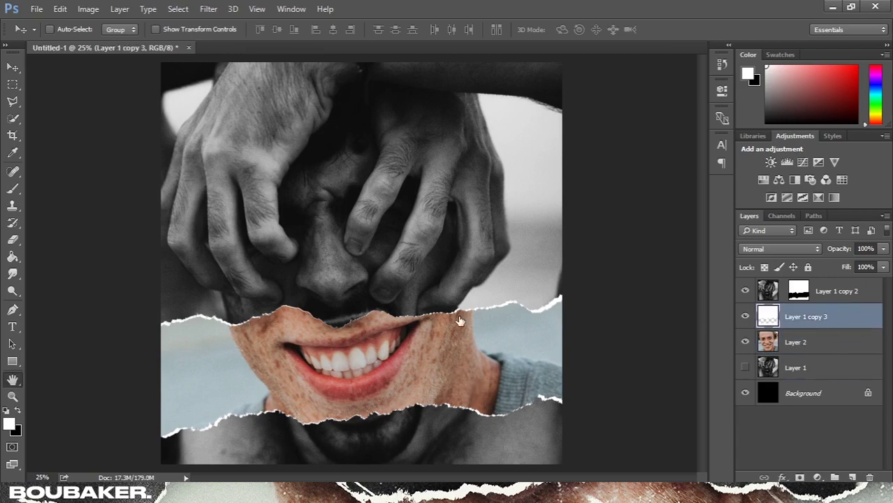
Enable a drop shadow on the merged white edge layer and set its colour to 000000
double_click(856, 317)
left_click(428, 321)
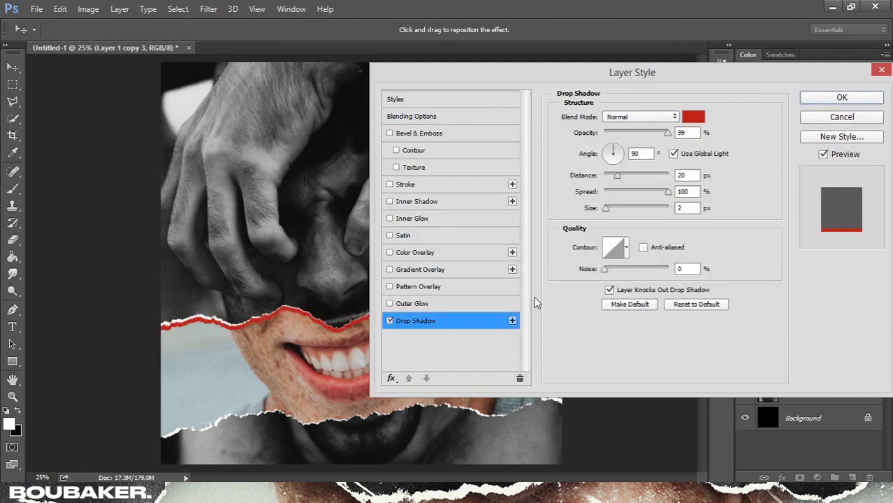
left_click(692, 117)
type("000000")
key("Return")
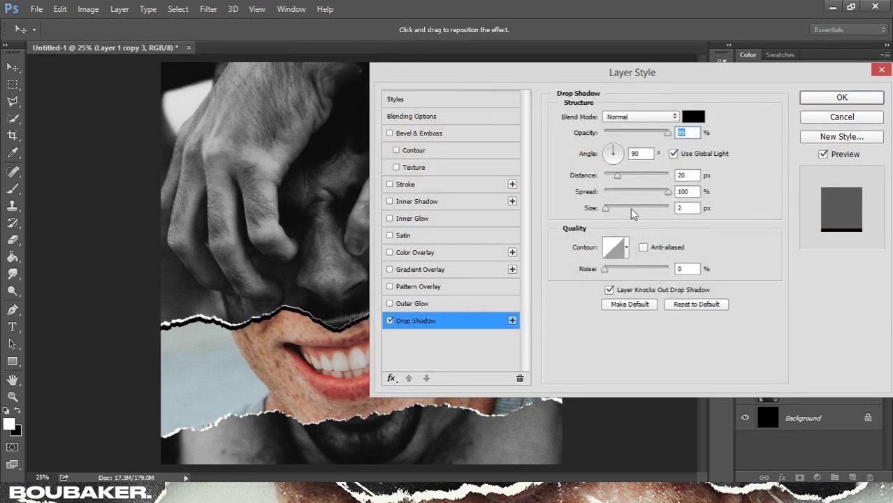
Tune the white edge layer's drop shadow to 100% opacity, 0° angle, 4 px distance and 57 px size
left_click_drag(337, 277, 334, 273)
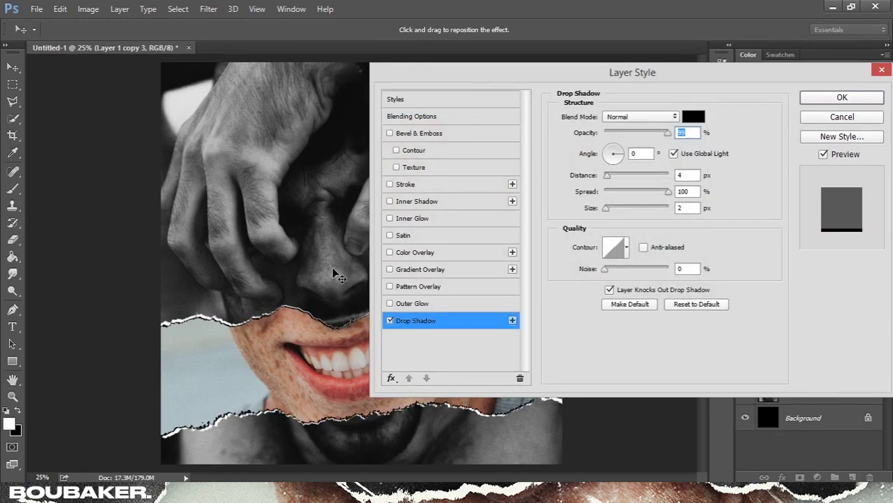
mouse_move(609, 209)
left_mouse_down()
mouse_move(627, 209)
mouse_move(635, 193)
mouse_move(593, 191)
mouse_move(622, 204)
left_mouse_up()
left_click_drag(662, 137, 692, 140)
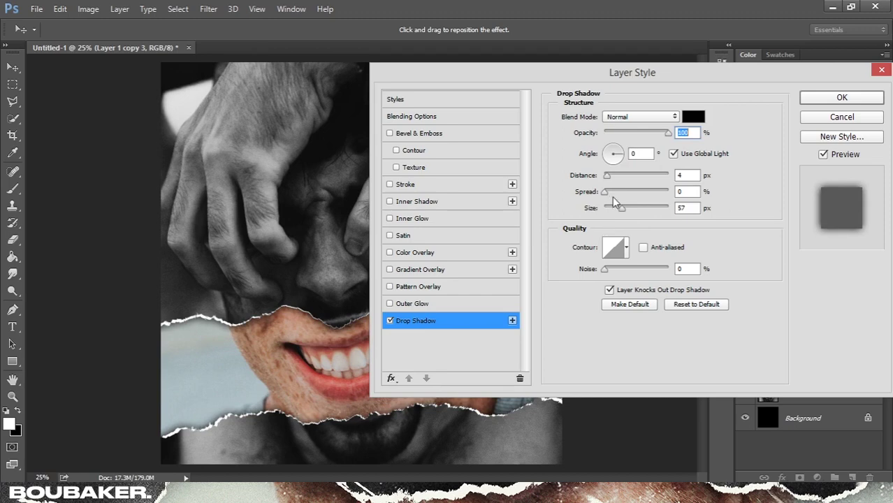
key("Return")
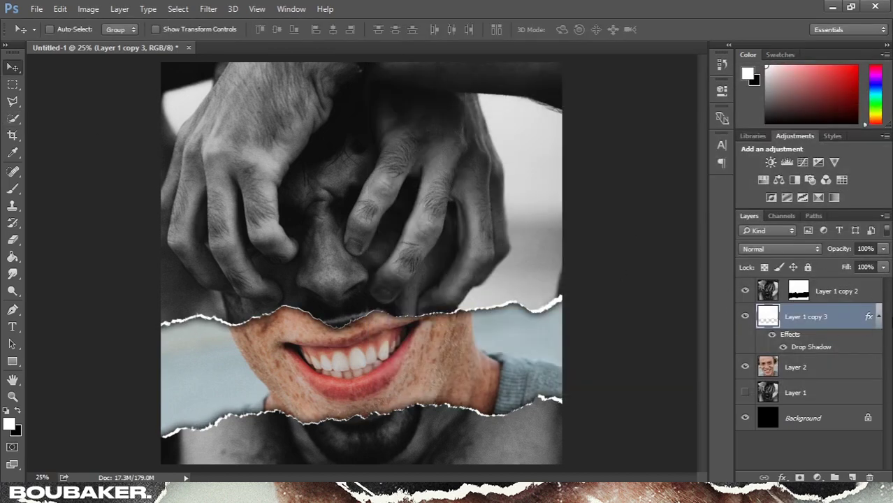
left_click(878, 317)
Place the scratch texture 38 above Layer 1 copy 2 and set its blend mode to Screen
left_click(869, 293)
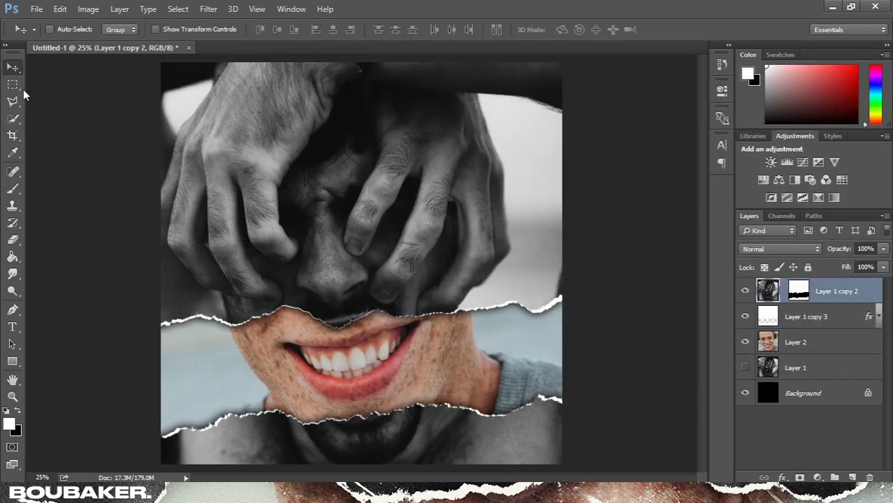
left_click(30, 7)
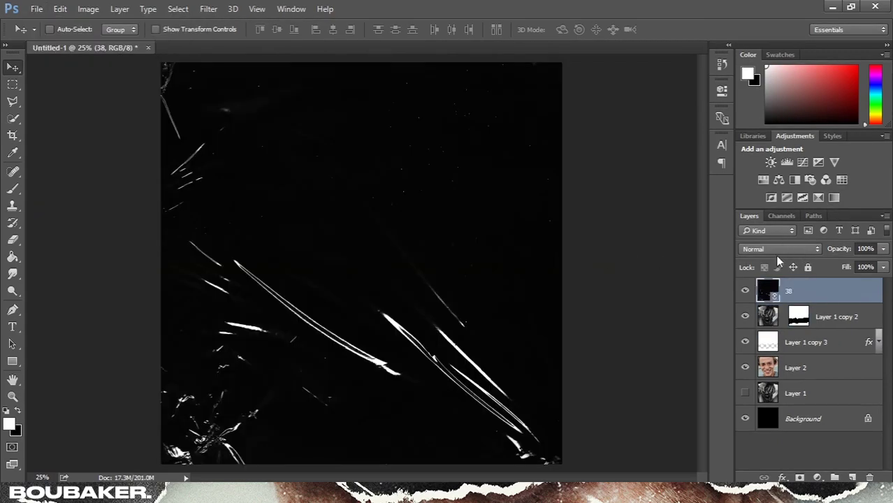
left_click(780, 250)
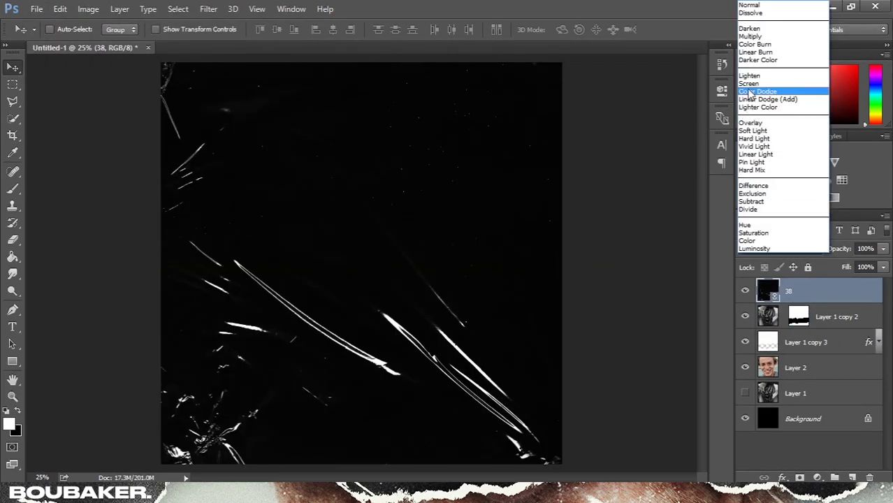
left_click(746, 85)
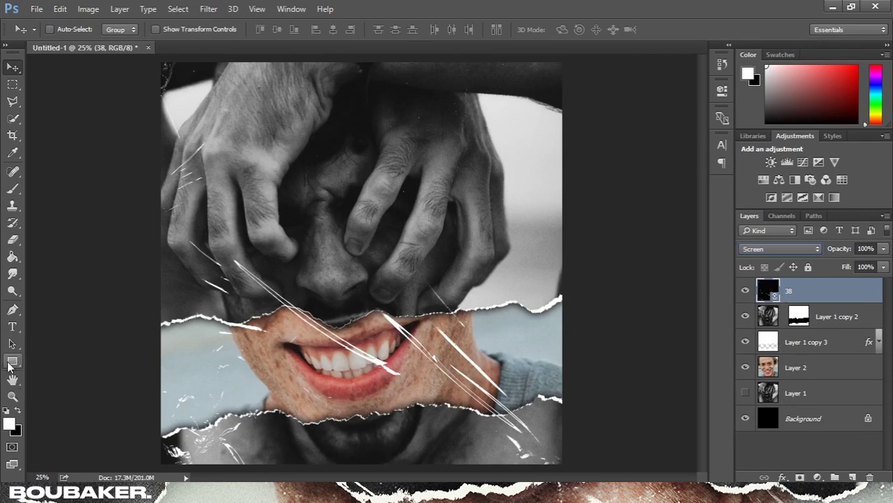
Add a text layer reading "text" over the upper face and set its colour to ffffff
left_click(12, 327)
left_click(353, 187)
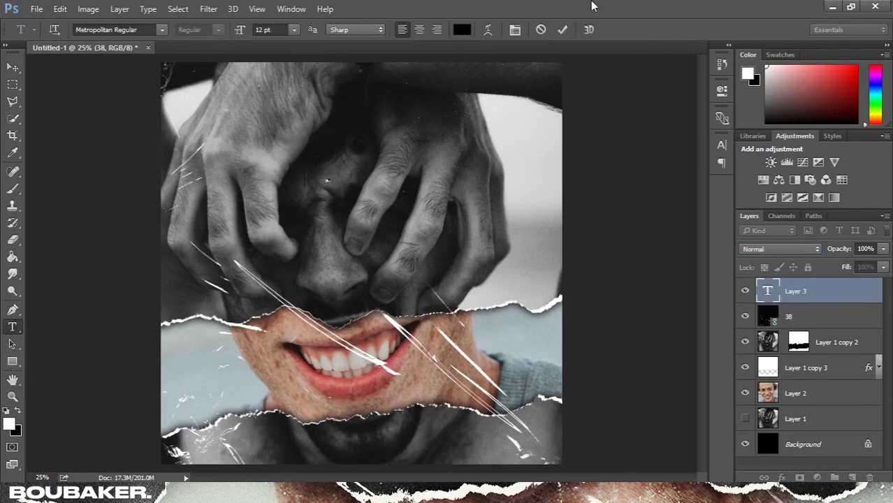
left_click(563, 30)
left_click(462, 30)
type("ffffff")
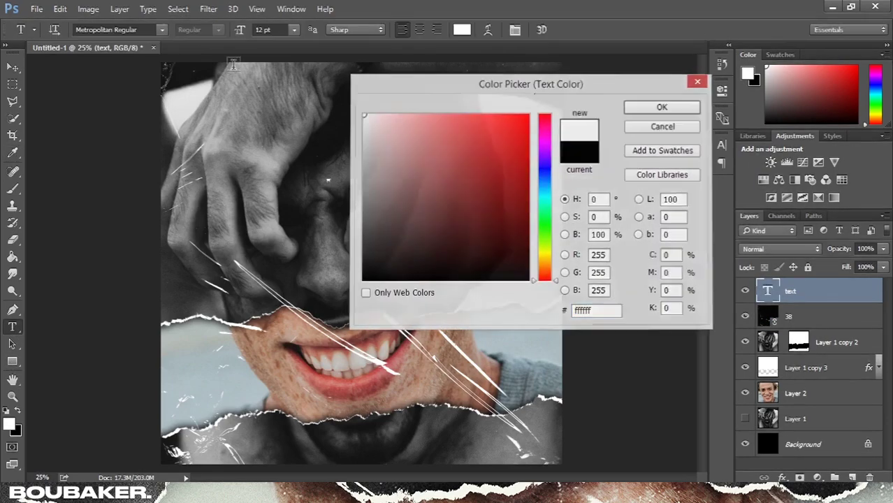
key("Return")
Enlarge the text to about 3639% across the upper part of the portrait
key("ctrl+t")
left_click_drag(334, 178, 437, 108)
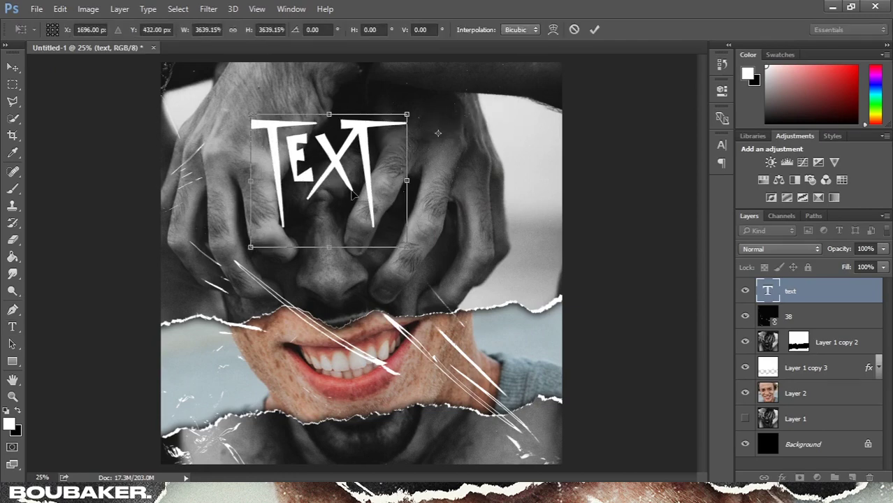
key("Return")
Change the text's font to O PTIImprovNewWideNine Regular
left_click(146, 29)
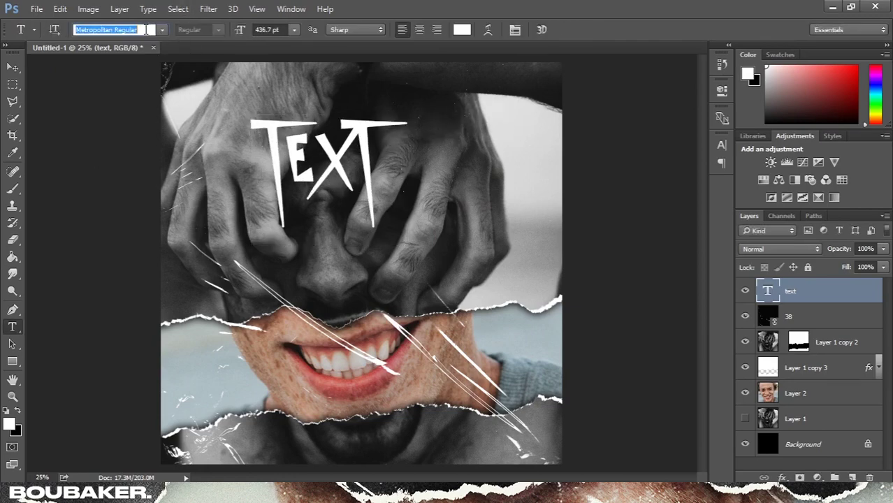
type("ot")
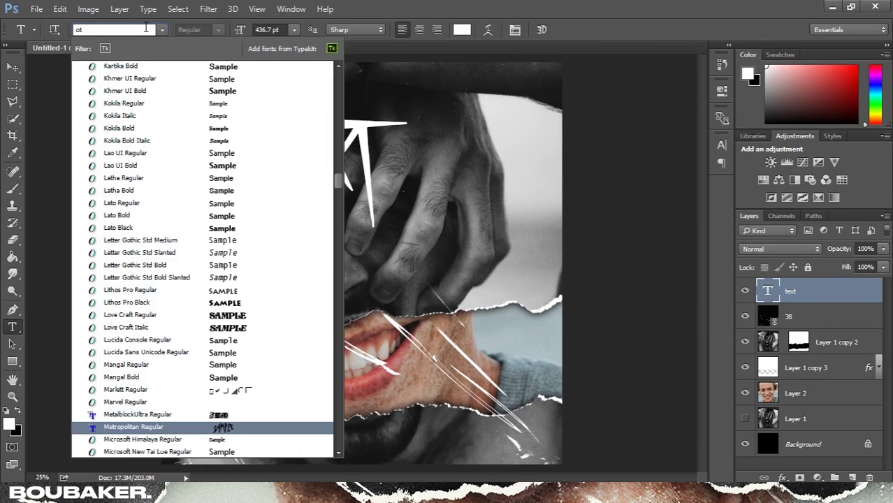
left_click_drag(340, 183, 332, 110)
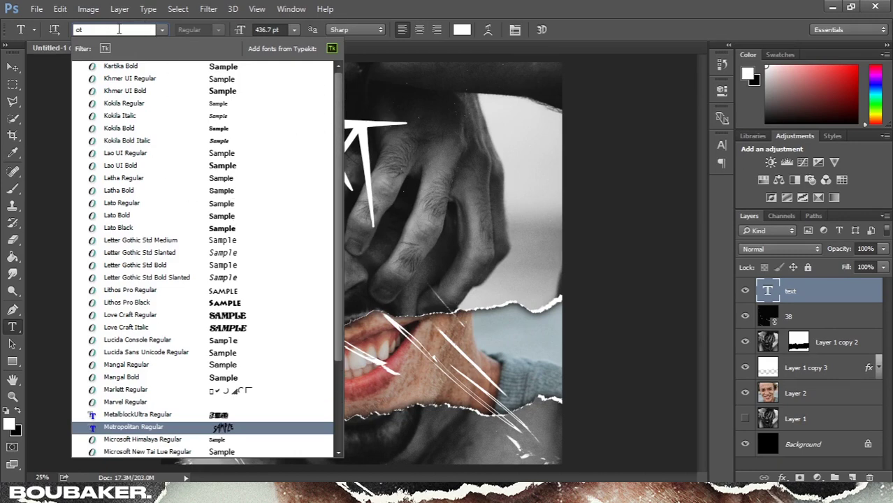
key("BackSpace")
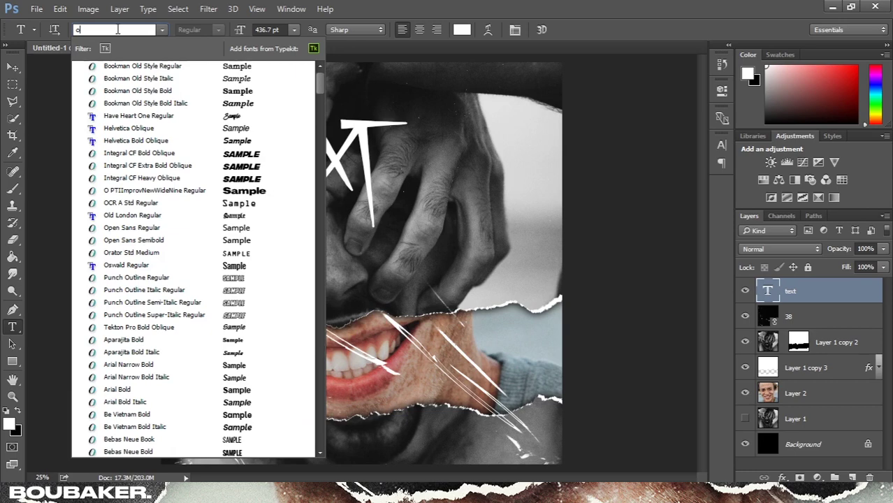
left_click(150, 189)
Scale down the TEXT title, centre it near the top of the portrait and duplicate it directly below
left_click(13, 67)
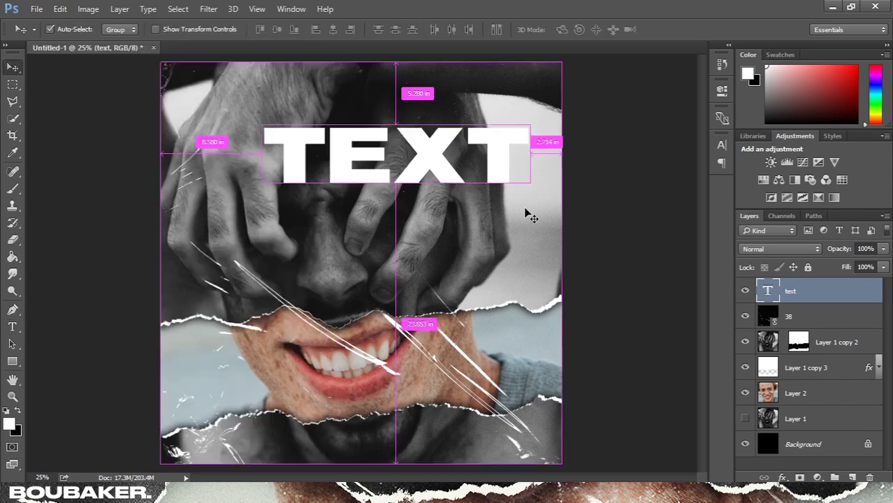
key("ctrl+t")
left_click_drag(539, 199, 450, 145)
key("Return")
left_click_drag(453, 192, 416, 150)
key("ctrl+t")
key("Return")
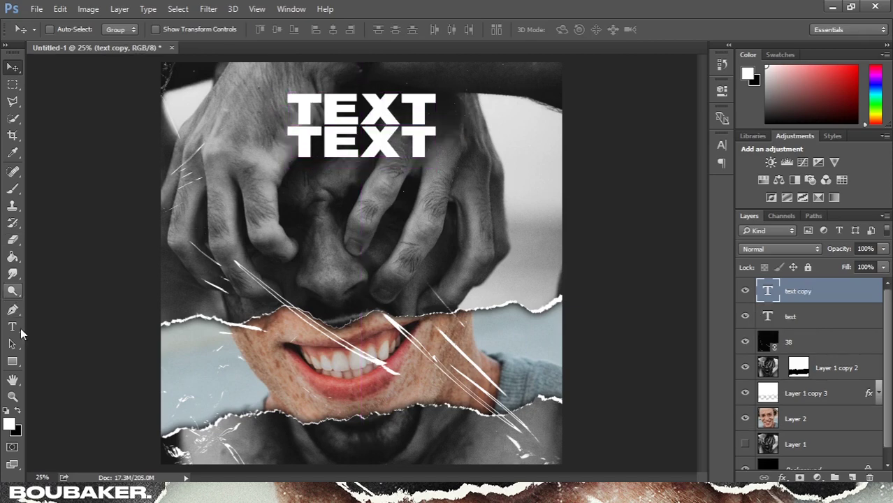
Replace the wording of the lower text copy with YOUR NAME
left_click(13, 327)
left_click(376, 138)
key("ctrl+a")
type("YOUR NAM")
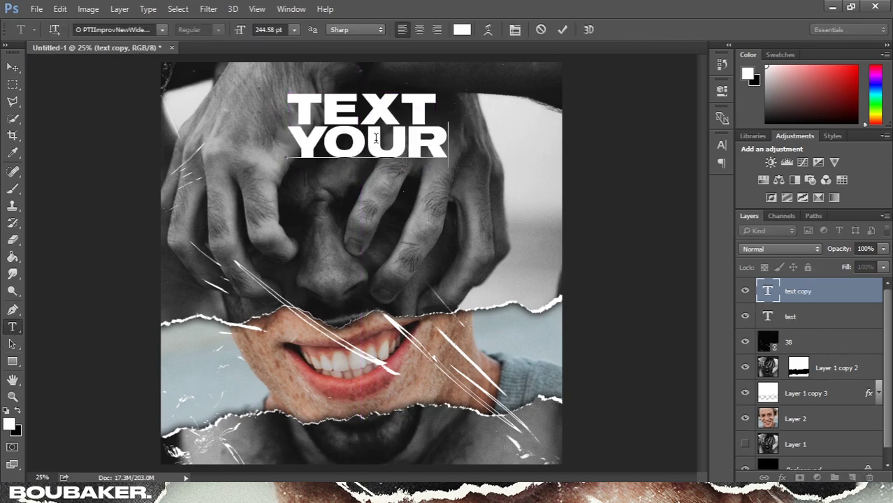
left_click(562, 30)
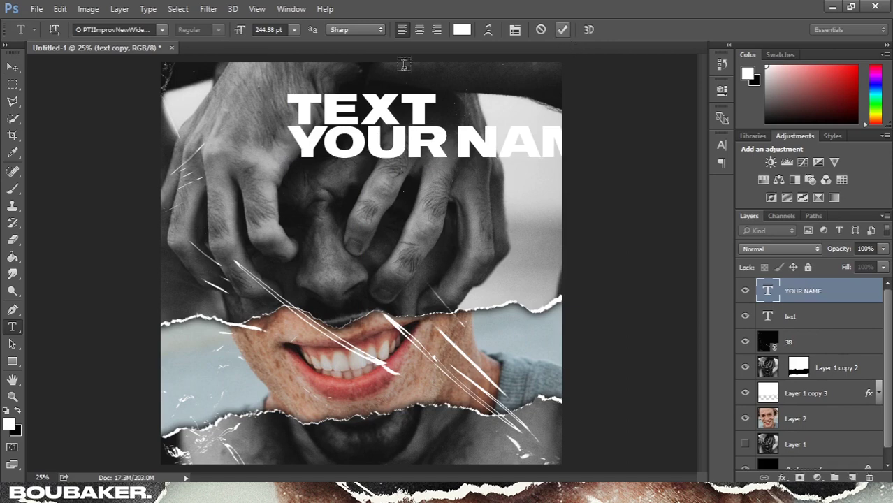
Shrink the YOUR NAME line and centre it just beneath TEXT
left_click_drag(235, 33, 228, 38)
left_click(12, 67)
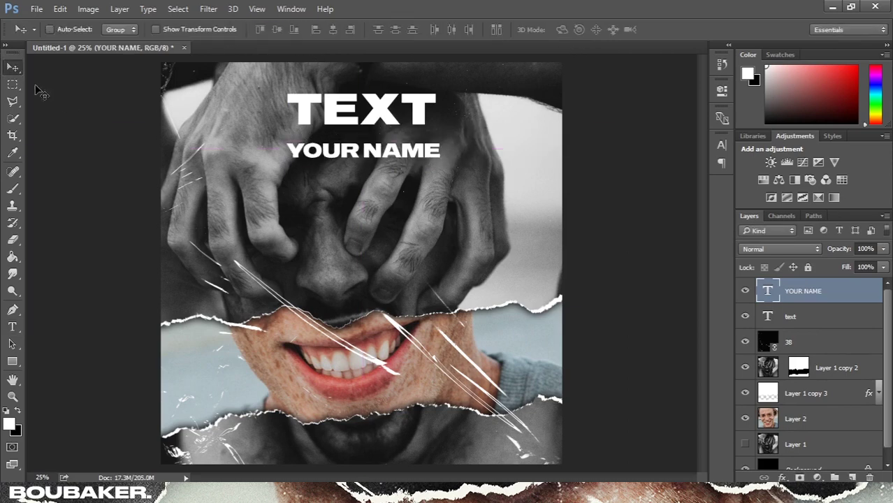
key("ctrl+t")
left_click_drag(446, 166, 393, 151)
key("Return")
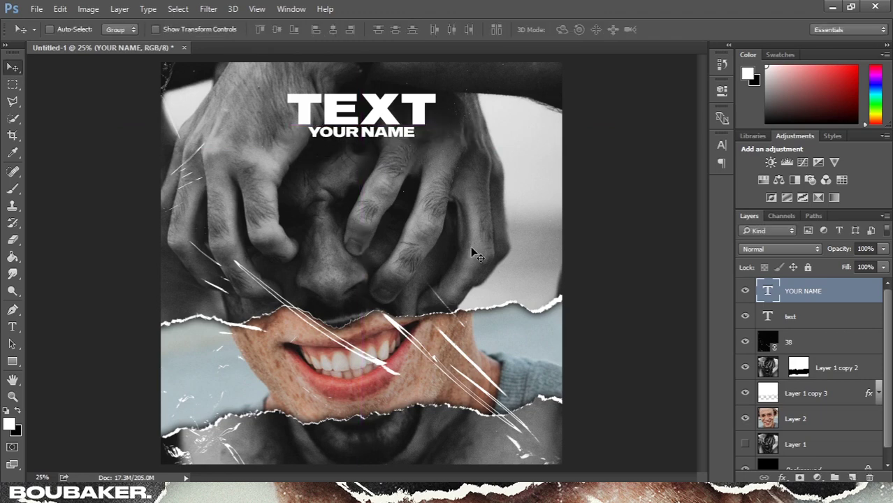
Merge the YOUR NAME and text layers into one and move the title slightly downward
left_click(848, 320, "shift")
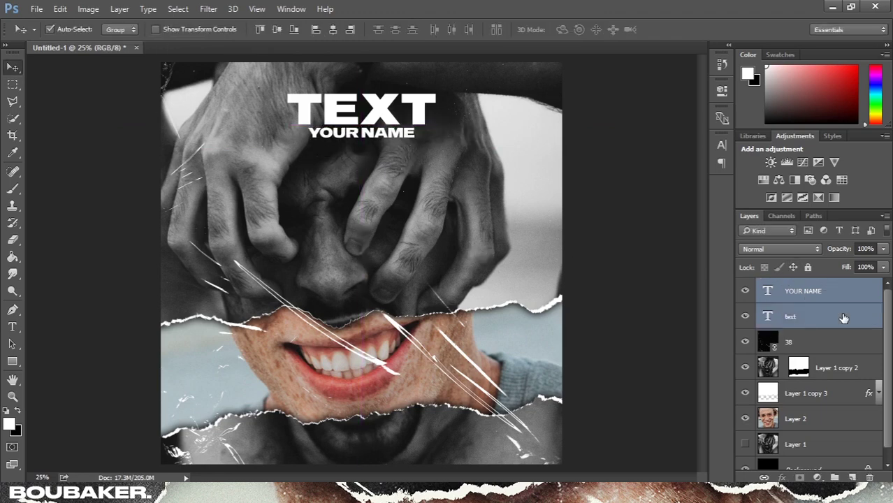
key("ctrl+e")
left_click_drag(395, 166, 384, 158)
Give the merged title a Screen-mode outer glow of about 50 px with reduced opacity, without a drop shadow
double_click(860, 296)
left_click(443, 320)
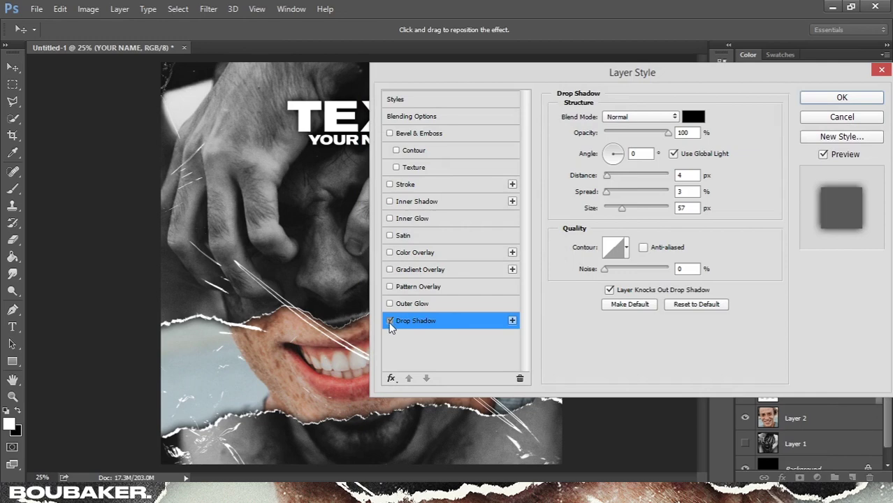
left_click(390, 321)
left_click(434, 303)
left_click_drag(616, 230, 621, 230)
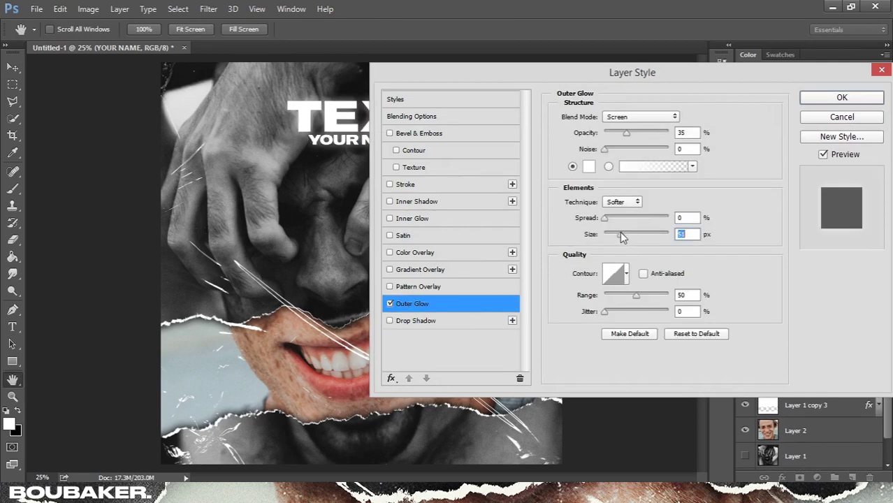
left_click_drag(626, 132, 619, 135)
key("Return")
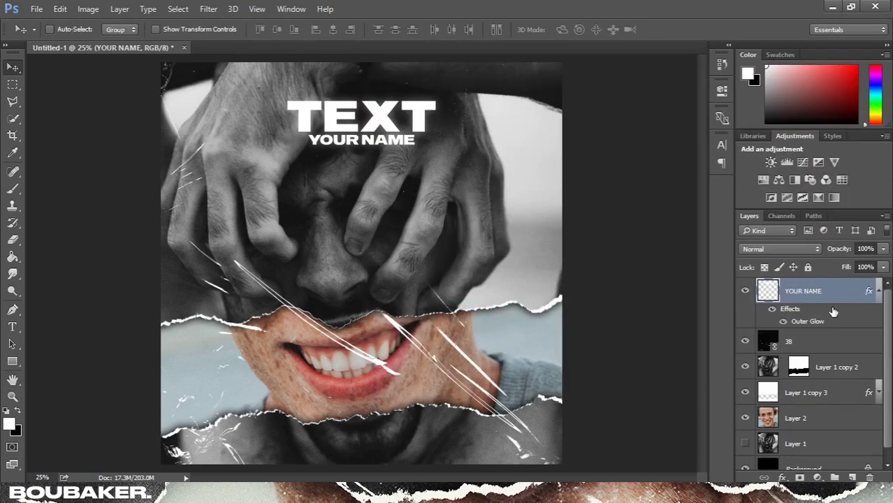
left_click(877, 292)
Hide all layers above Layer 1 and show the original Layer 1 photo
left_click(746, 292)
left_click(745, 317)
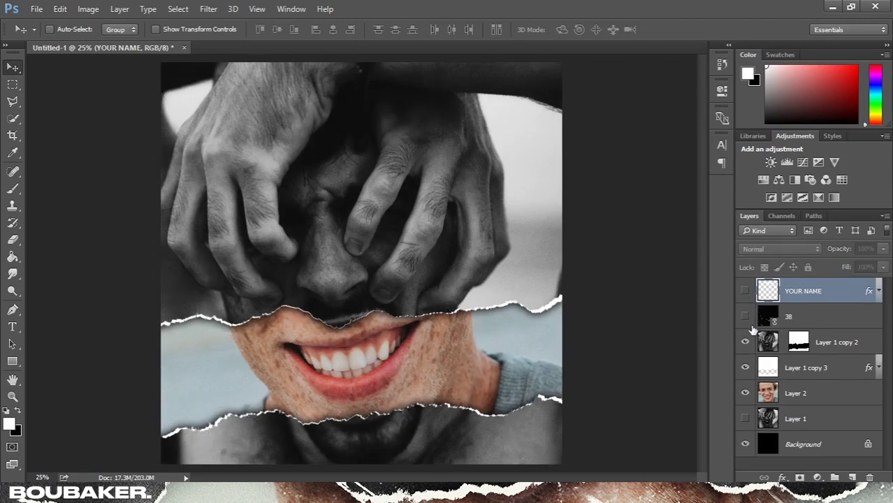
left_click(848, 343)
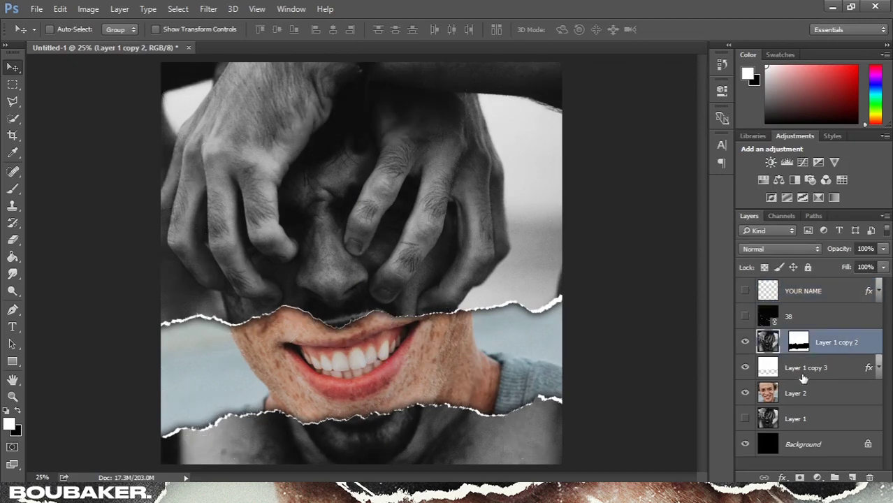
left_click(745, 394)
left_click_drag(745, 342, 737, 414)
left_click(743, 418)
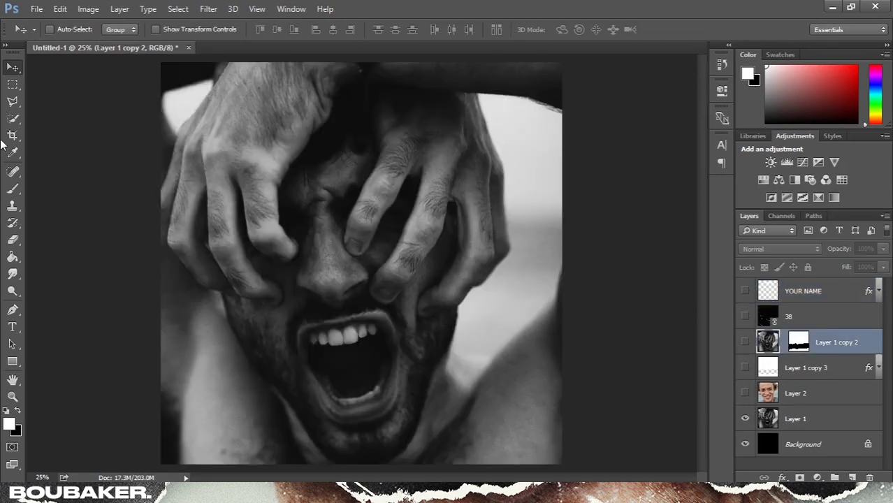
Outline the screaming mouth with the Polygonal Lasso and copy it to a new layer
left_click(12, 101)
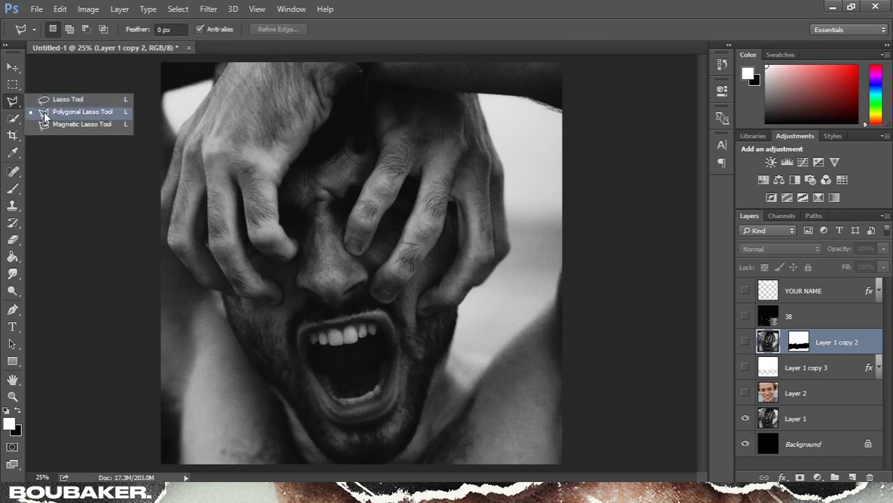
left_click(44, 112)
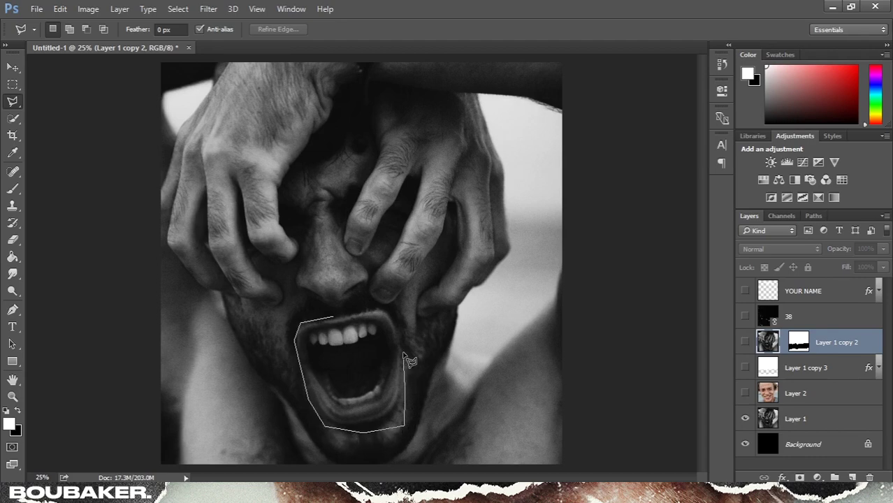
left_click(338, 323)
key("ctrl+j")
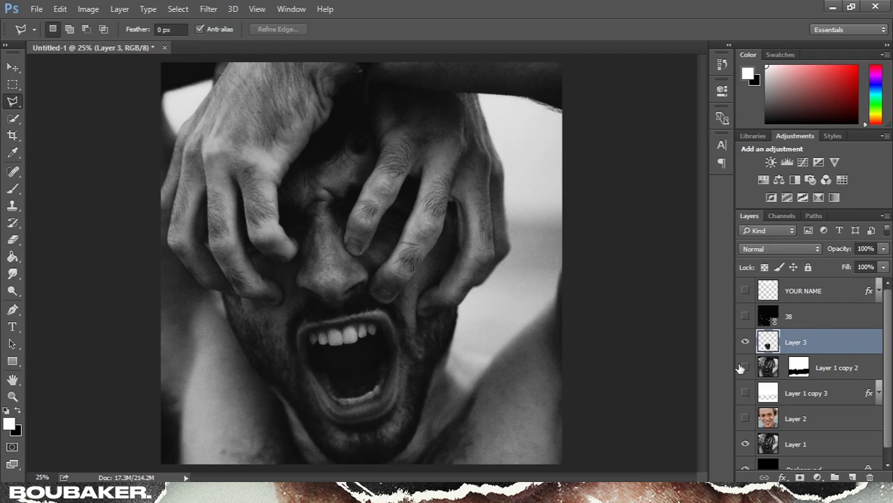
Show the torn-paper layers, the smiling face, the 38 scratches and the title again
left_click(743, 396)
left_click(744, 419)
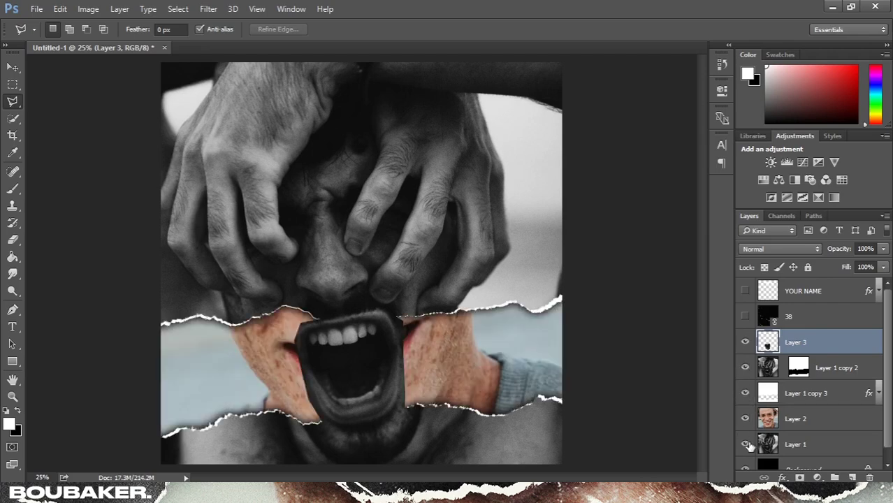
left_click(745, 316)
left_click(745, 291)
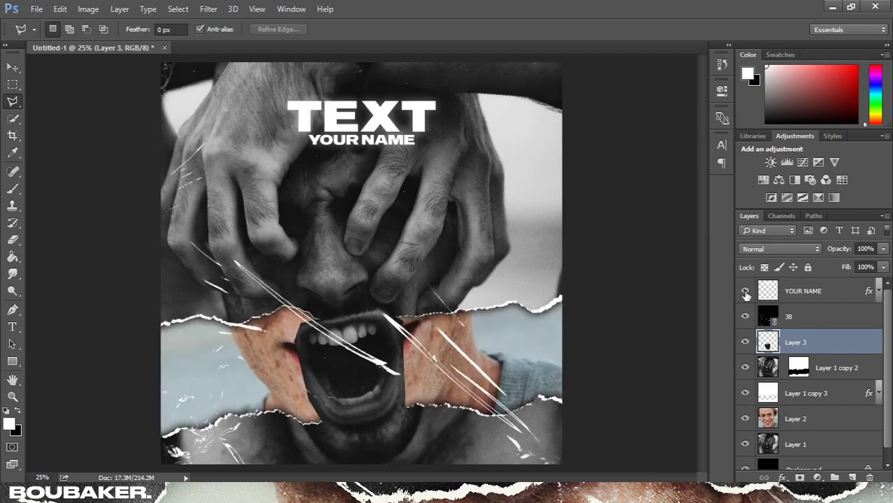
Move the cut-out mouth onto the hand at the portrait's upper left and scale it to about 76%
left_click(13, 67)
left_click_drag(347, 360, 226, 149)
key("ctrl+t")
left_click_drag(362, 234, 293, 296)
key("Return")
Rotate the cut-out mouth clockwise to follow the hand's tilt and shift it slightly upward
left_click_drag(314, 213, 301, 157)
key("ctrl+t")
left_click_drag(325, 203, 297, 190)
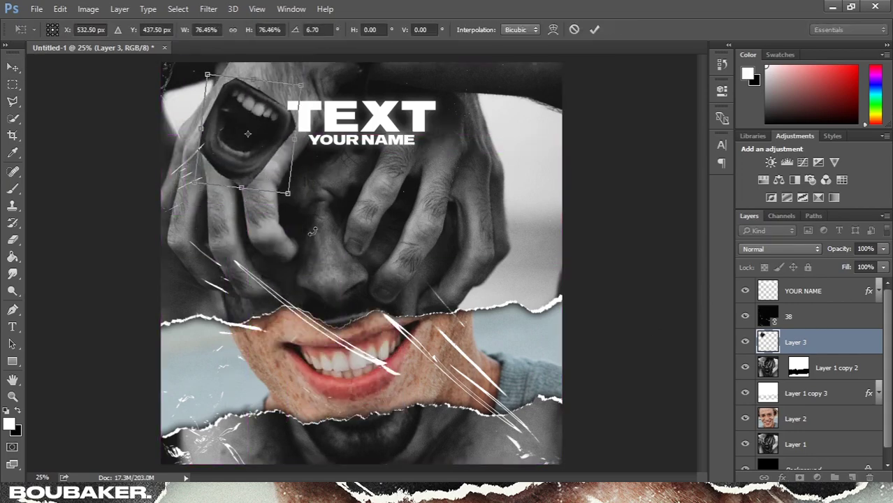
key("Return")
left_click_drag(300, 150, 307, 129)
Duplicate the mouth onto the hand at the portrait's upper right and flip the copy horizontally
left_click_drag(413, 248, 496, 191)
key("ctrl+t")
right_click(459, 147)
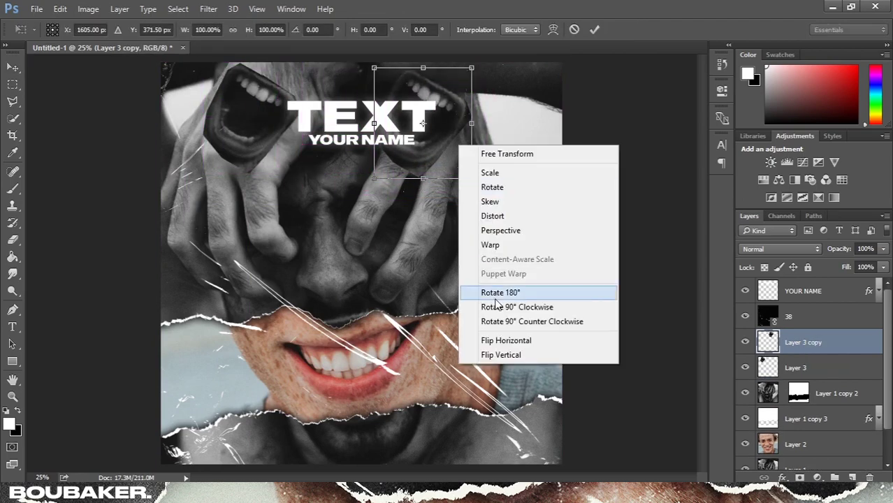
key("Escape")
key("Escape")
Reposition the mirrored mouth copy on the back of the hand and rotate it slightly to fit
left_click_drag(470, 222, 483, 217)
key("ctrl+t")
left_click_drag(556, 244, 532, 265)
key("Return")
Hide the YOUR NAME title layer and the 38 scratch texture layer
left_click(745, 291)
left_click(745, 316)
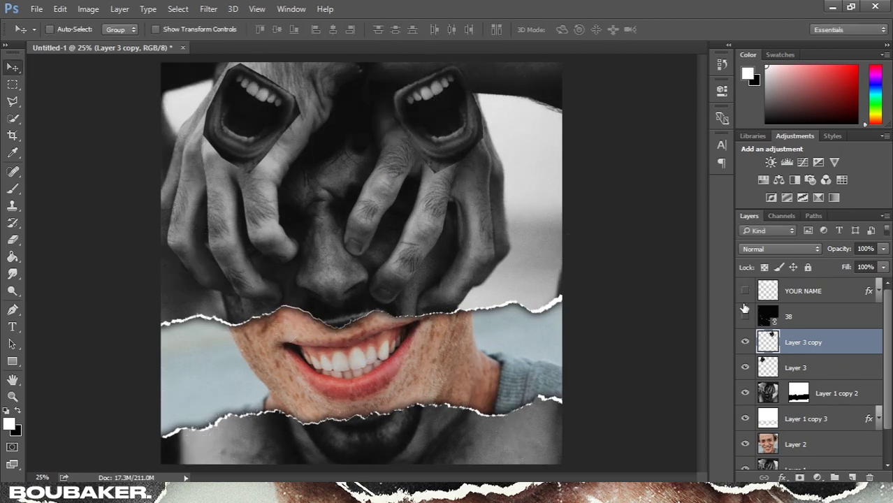
Scale the mirrored mouth copy down slightly so it sits within the back of the hand
key("ctrl+plus")
scroll(682, 300, "up", 3)
key("ctrl+t")
left_click_drag(519, 265, 541, 281)
key("Return")
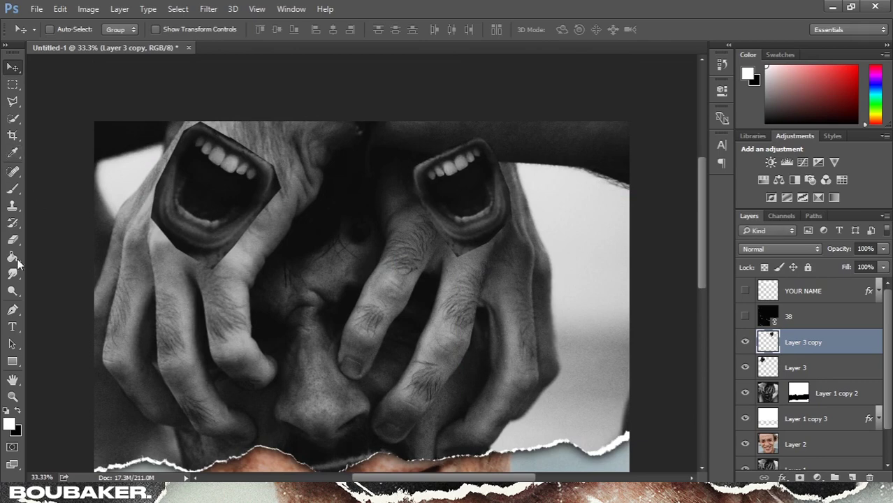
Add a layer mask to Layer 3 copy and erase the mouth's hard edges with a soft 182 px eraser
key("e")
left_click(56, 31)
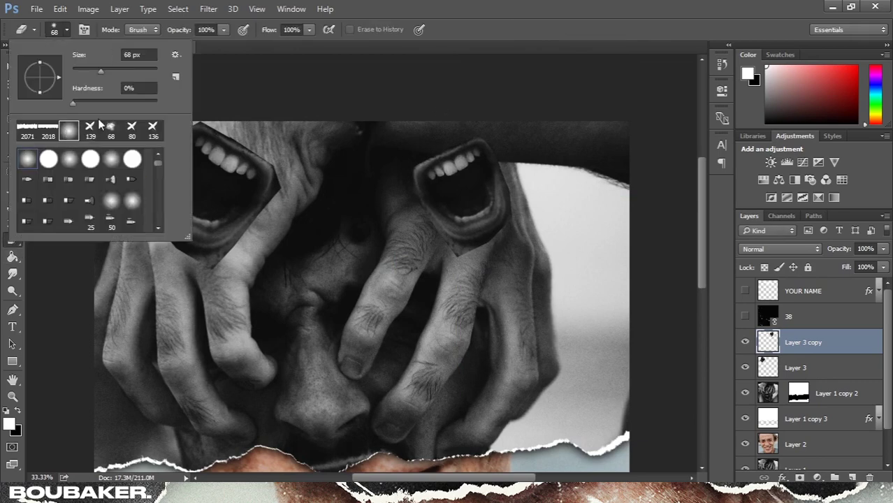
left_click(800, 478)
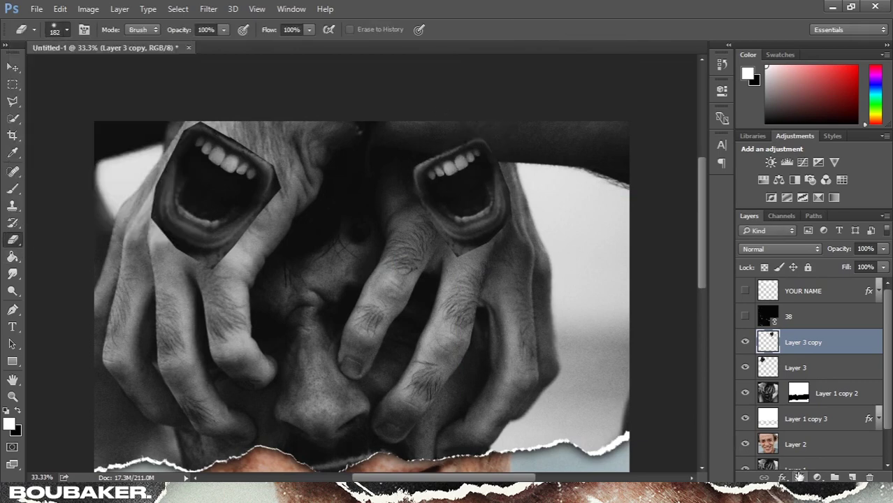
key("x")
key("x")
mouse_move(498, 143)
left_mouse_down()
mouse_move(434, 151)
mouse_move(504, 148)
mouse_move(474, 143)
left_mouse_up()
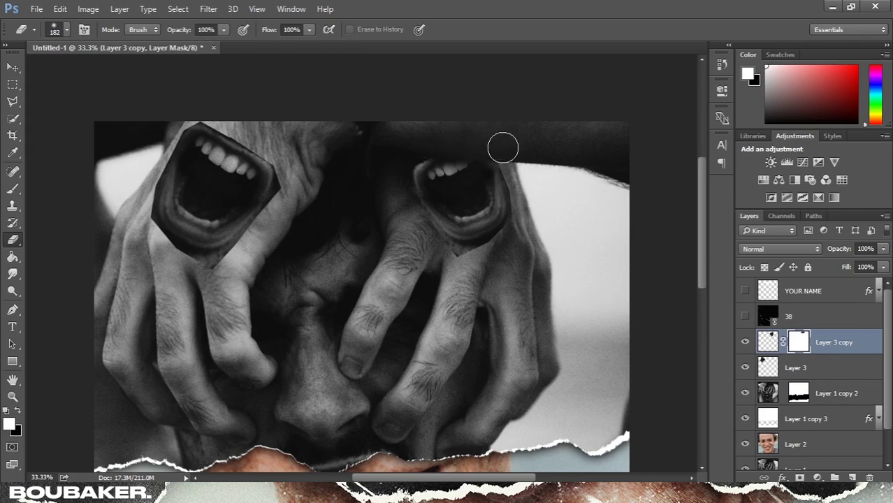
mouse_move(428, 240)
left_mouse_down()
mouse_move(449, 271)
mouse_move(499, 260)
left_mouse_up()
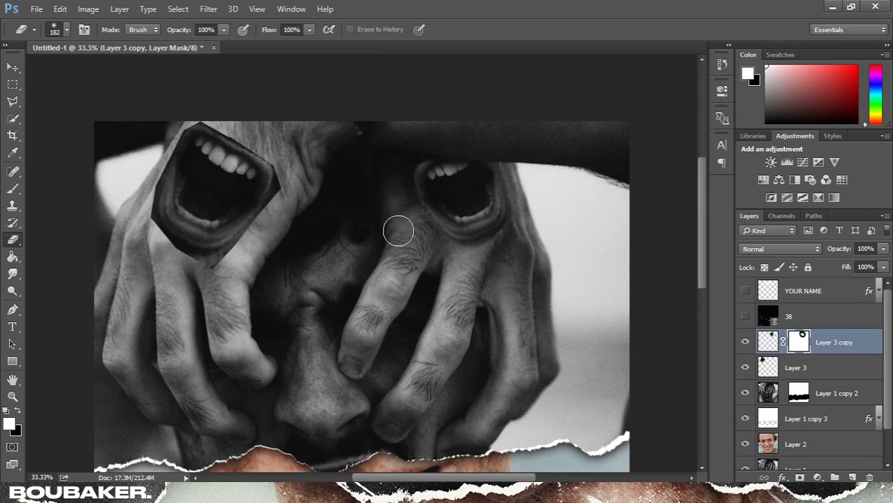
Fade the mirrored mouth's edges into the hand with a 421 px eraser at 17% opacity, keeping the layer at 100% opacity
mouse_move(846, 253)
left_mouse_down()
mouse_move(833, 251)
mouse_move(843, 253)
left_mouse_up()
left_click(224, 31)
left_click_drag(176, 46, 166, 46)
left_click(59, 30)
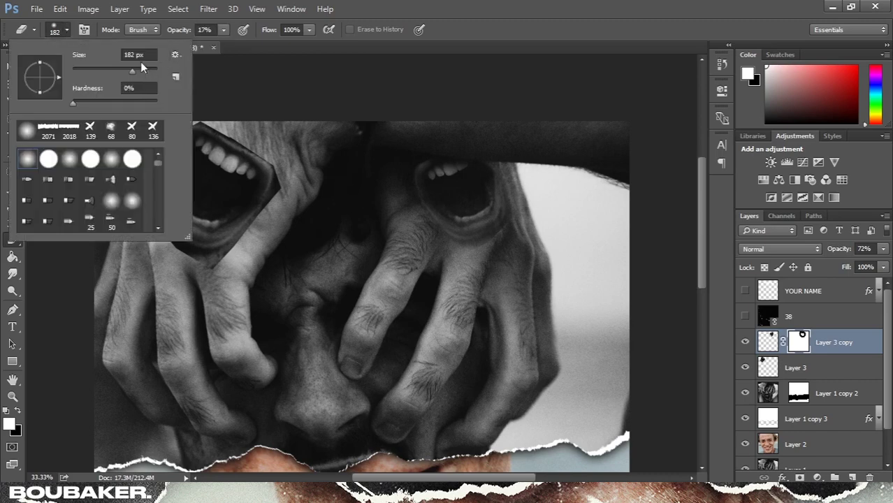
left_click(420, 150)
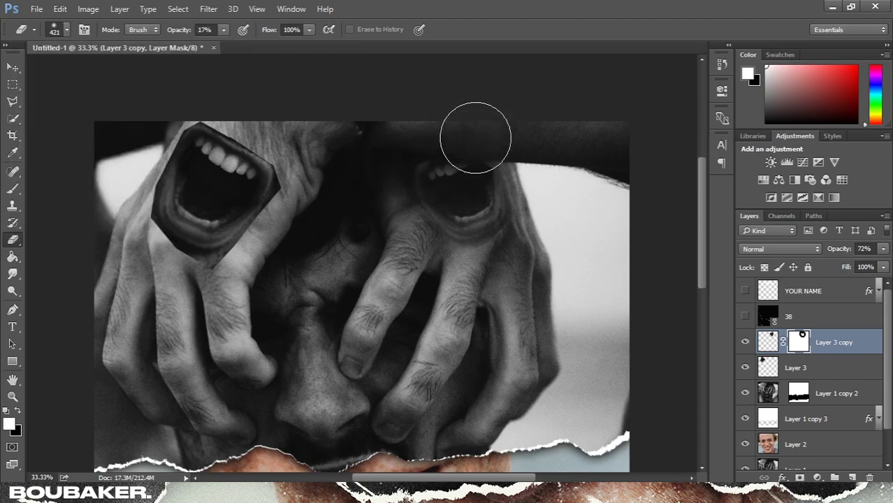
left_click_drag(418, 162, 476, 167)
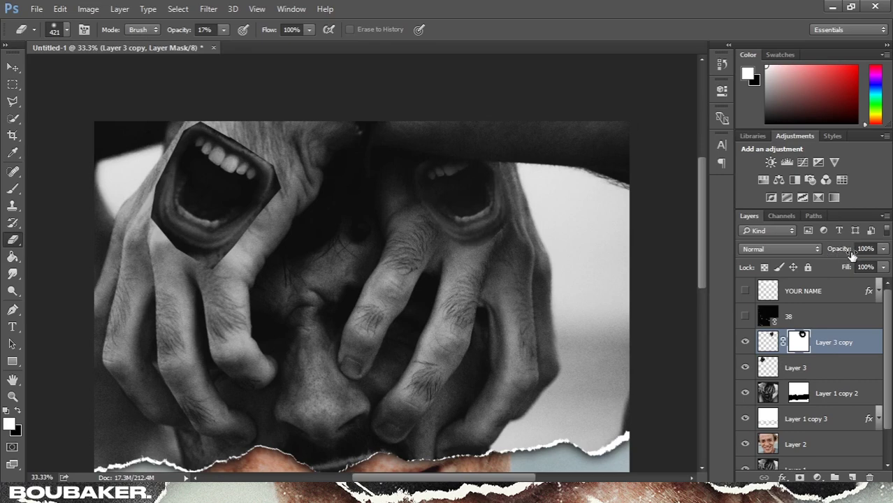
mouse_move(488, 269)
left_mouse_down()
mouse_move(528, 269)
mouse_move(468, 279)
mouse_move(492, 274)
left_mouse_up()
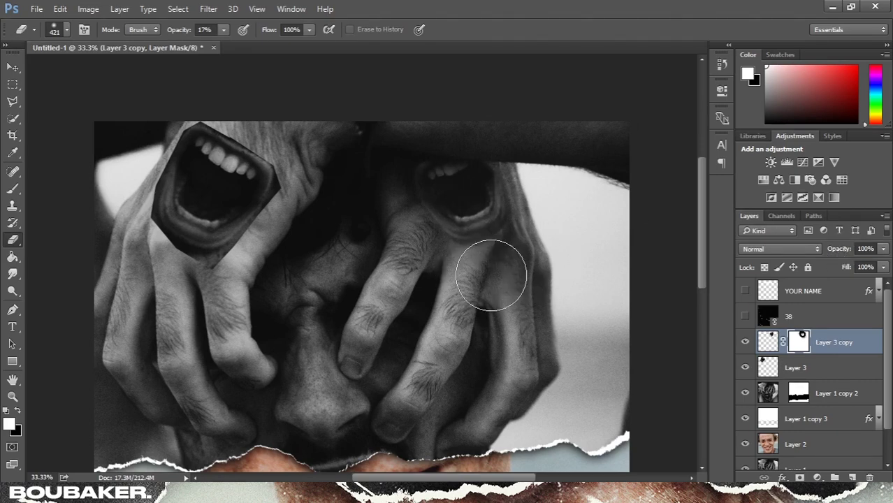
mouse_move(435, 162)
left_mouse_down()
mouse_move(403, 180)
mouse_move(458, 143)
mouse_move(410, 193)
mouse_move(443, 291)
mouse_move(406, 178)
left_mouse_up()
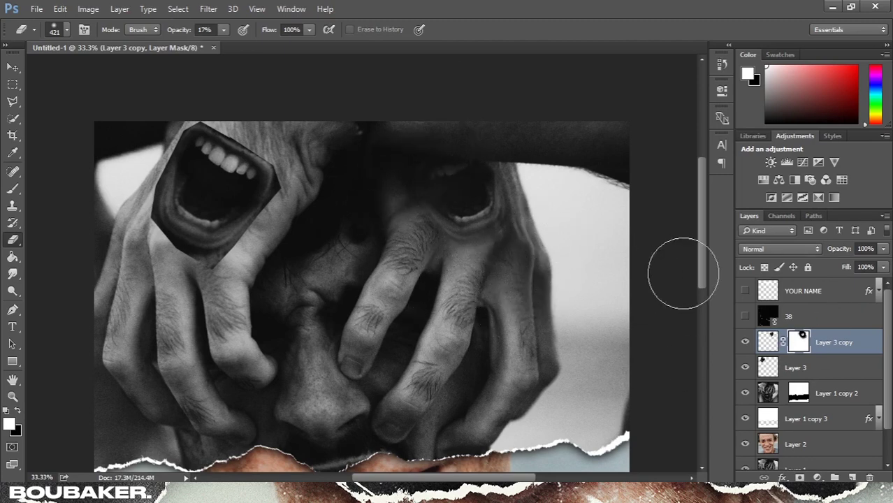
Add a layer mask to Layer 3 and make a first faint erasing pass below its mouth at 17% opacity
left_click(818, 370)
left_click(800, 477)
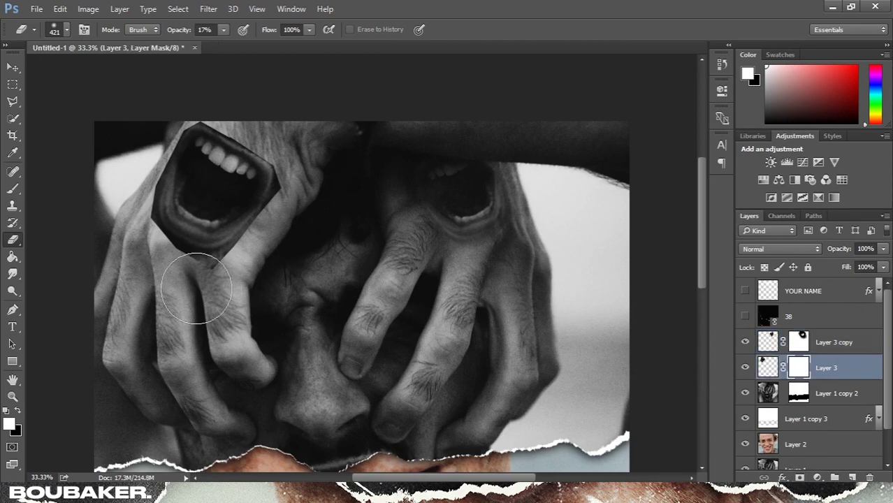
key("x")
left_click_drag(239, 309, 249, 299)
key("x")
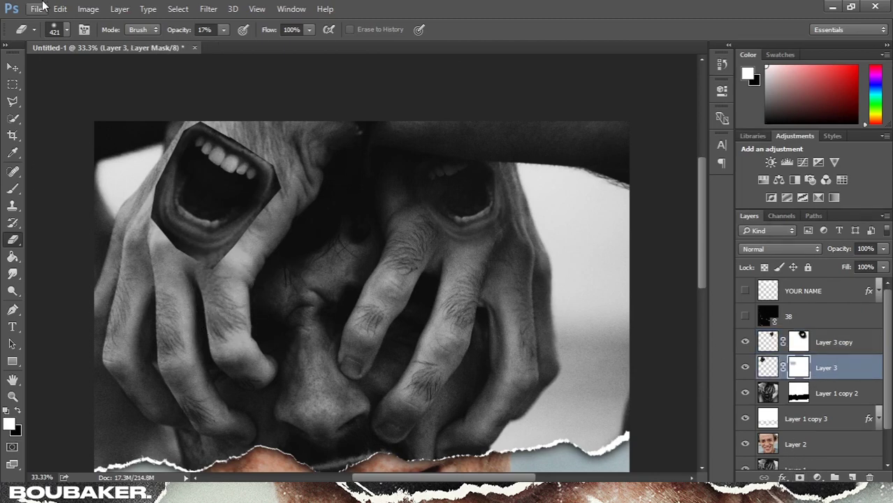
Erase the hard edges around the Layer 3 mouth with a 266 px eraser, first at 17% and finally at 100% opacity
left_click(56, 32)
type("266")
key("Return")
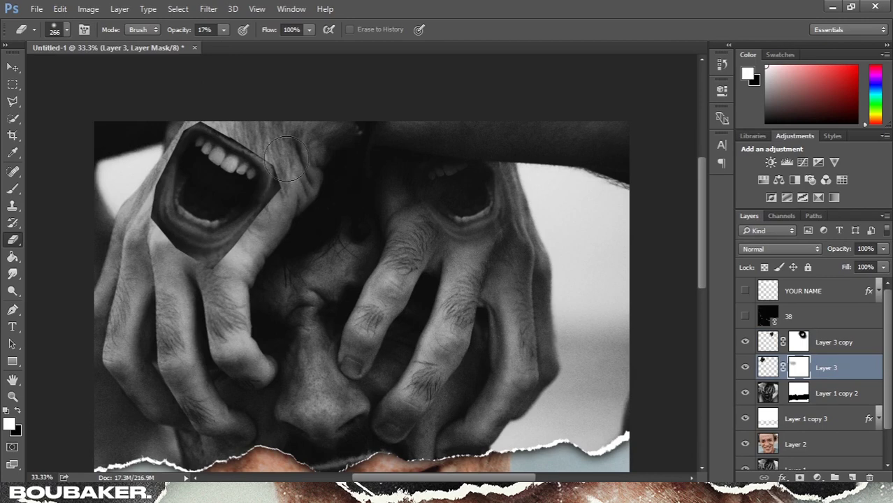
mouse_move(292, 237)
left_mouse_down()
mouse_move(279, 213)
mouse_move(287, 224)
mouse_move(283, 197)
mouse_move(275, 240)
mouse_move(249, 280)
mouse_move(225, 265)
mouse_move(240, 288)
mouse_move(241, 274)
mouse_move(235, 288)
mouse_move(264, 256)
mouse_move(300, 170)
mouse_move(257, 124)
mouse_move(284, 142)
mouse_move(240, 111)
mouse_move(276, 154)
mouse_move(272, 132)
mouse_move(284, 143)
mouse_move(229, 110)
mouse_move(220, 115)
mouse_move(247, 115)
mouse_move(256, 131)
mouse_move(229, 115)
mouse_move(242, 132)
mouse_move(242, 123)
mouse_move(175, 100)
mouse_move(129, 179)
mouse_move(137, 183)
mouse_move(123, 178)
mouse_move(134, 260)
mouse_move(126, 172)
mouse_move(132, 250)
mouse_move(132, 201)
mouse_move(119, 174)
mouse_move(128, 222)
mouse_move(169, 289)
left_mouse_up()
left_click_drag(223, 30, 279, 46)
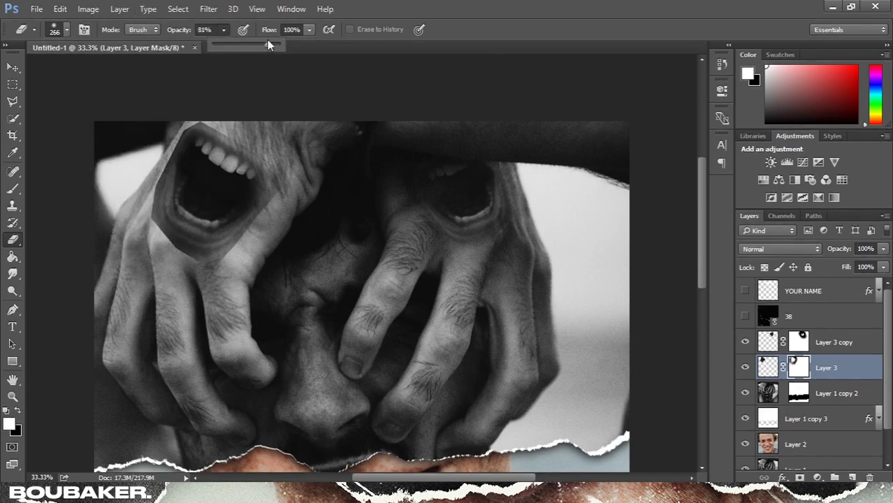
mouse_move(183, 300)
left_mouse_down()
mouse_move(156, 251)
mouse_move(134, 236)
mouse_move(214, 304)
mouse_move(200, 282)
mouse_move(243, 267)
mouse_move(301, 209)
mouse_move(306, 141)
mouse_move(270, 123)
mouse_move(239, 131)
mouse_move(208, 110)
mouse_move(175, 110)
mouse_move(139, 140)
mouse_move(167, 123)
mouse_move(127, 190)
mouse_move(127, 220)
mouse_move(125, 195)
mouse_move(133, 204)
mouse_move(122, 239)
mouse_move(153, 122)
mouse_move(153, 130)
mouse_move(172, 95)
left_mouse_up()
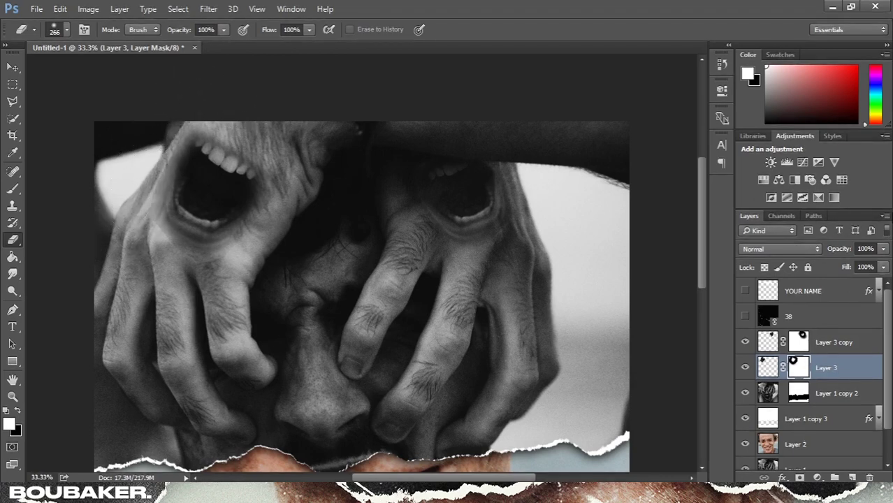
Set Layer 3's opacity to 95% and rotate its mouth slightly clockwise to follow the hand
left_click_drag(846, 249, 833, 252)
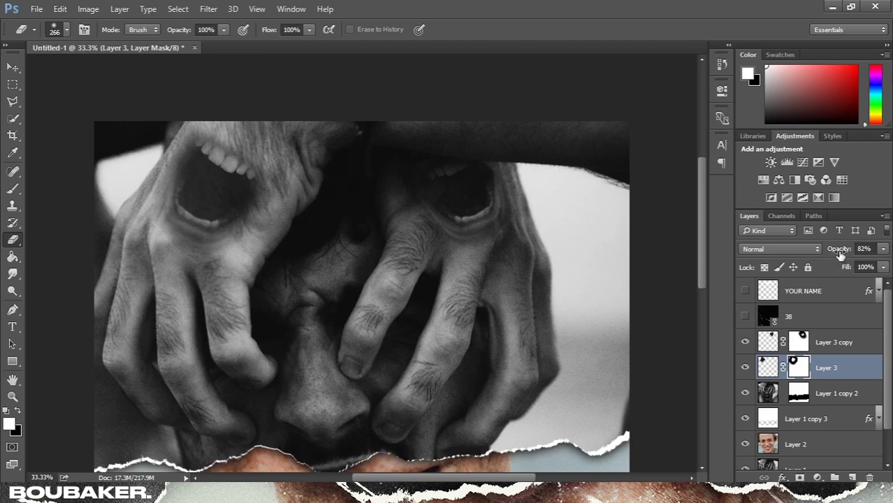
left_click_drag(837, 253, 841, 253)
left_click(10, 69)
key("ctrl+t")
left_click_drag(341, 299, 325, 317)
key("Return")
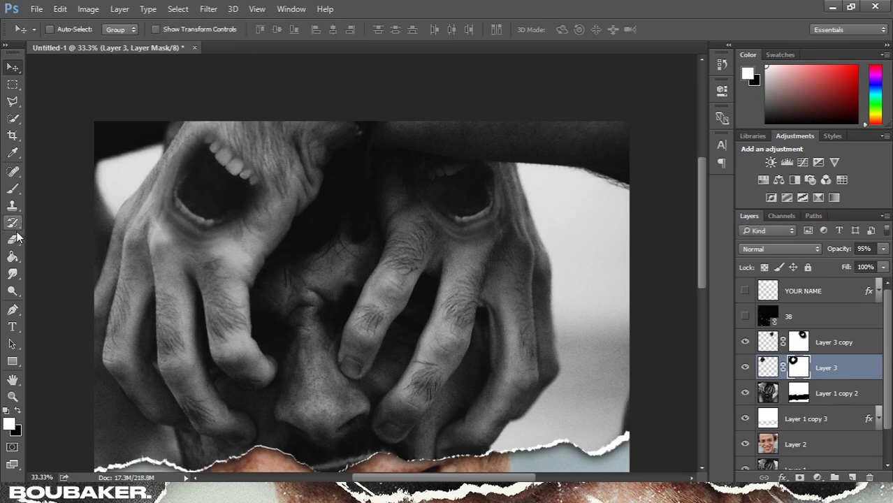
Touch up the rotated mouth's mask with the eraser and reduce Layer 3's opacity to 89%
left_click(14, 239)
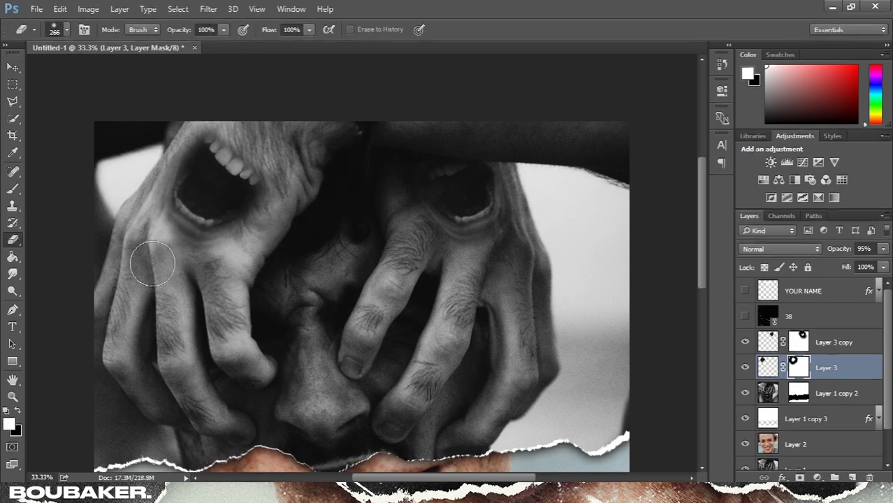
key("ctrl+minus")
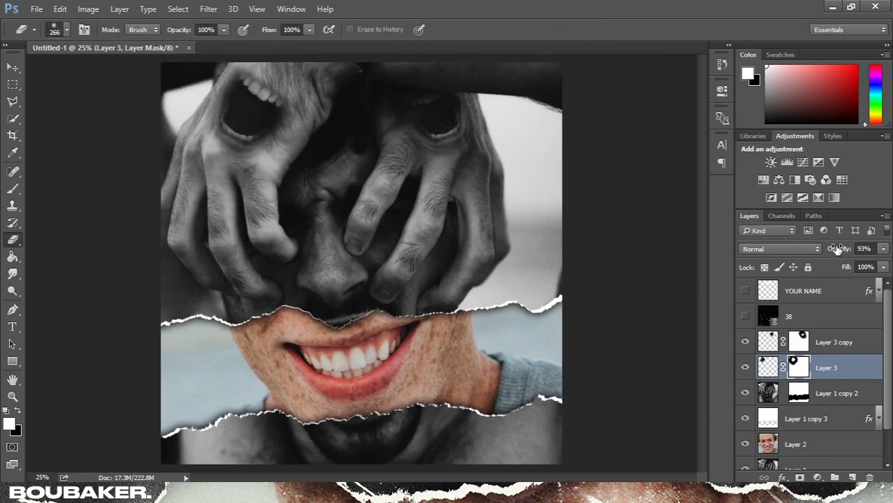
left_click(12, 69)
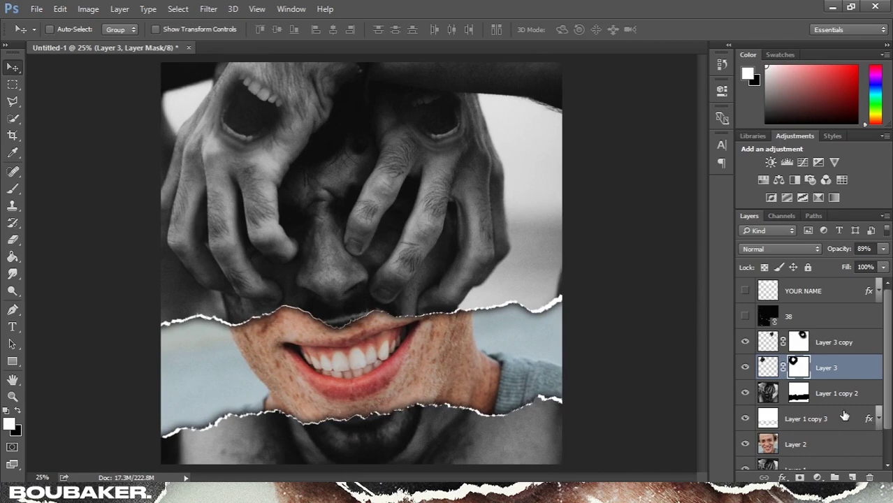
Show the YOUR NAME title layer and the 38 scratch texture layer again
left_click_drag(745, 318, 746, 299)
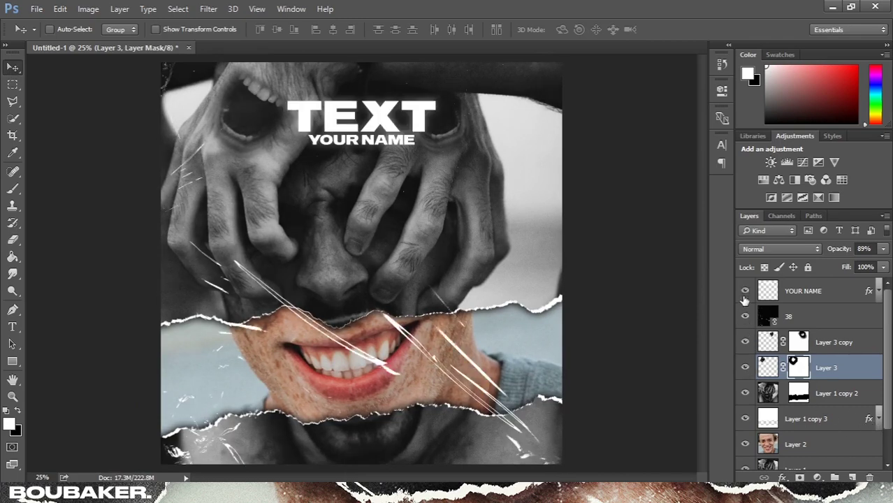
scroll(759, 398, "down", 2)
scroll(798, 377, "up", 2)
Start placing an embedded file above the YOUR NAME layer and browse the AKHTIVE PACK folders for a border
left_click(821, 291)
left_click(36, 9)
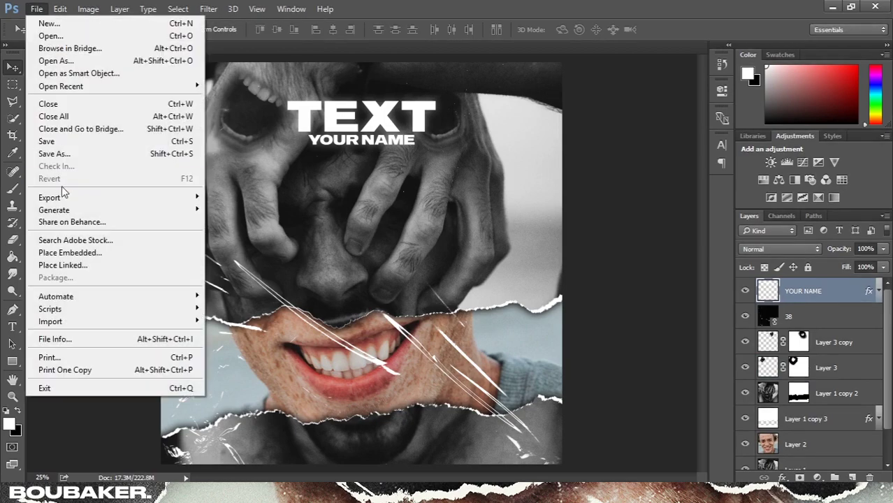
left_click(67, 253)
left_click(121, 32)
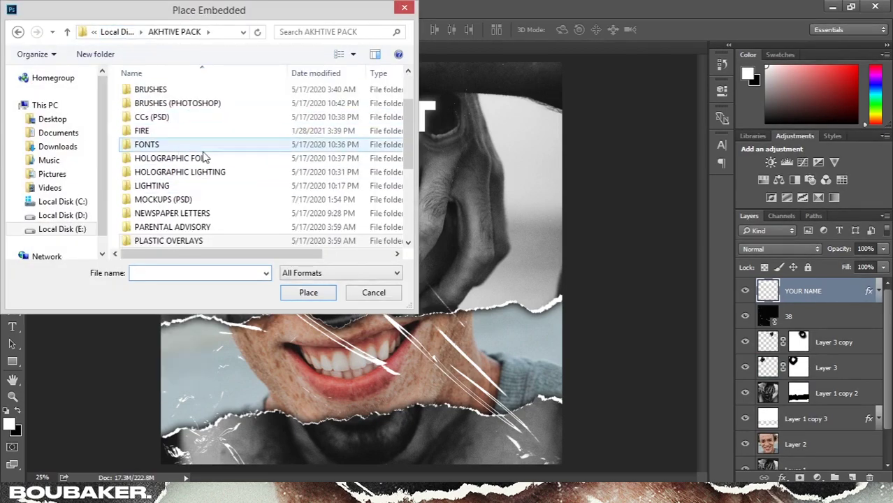
left_click(179, 172)
scroll(180, 171, "down", 2)
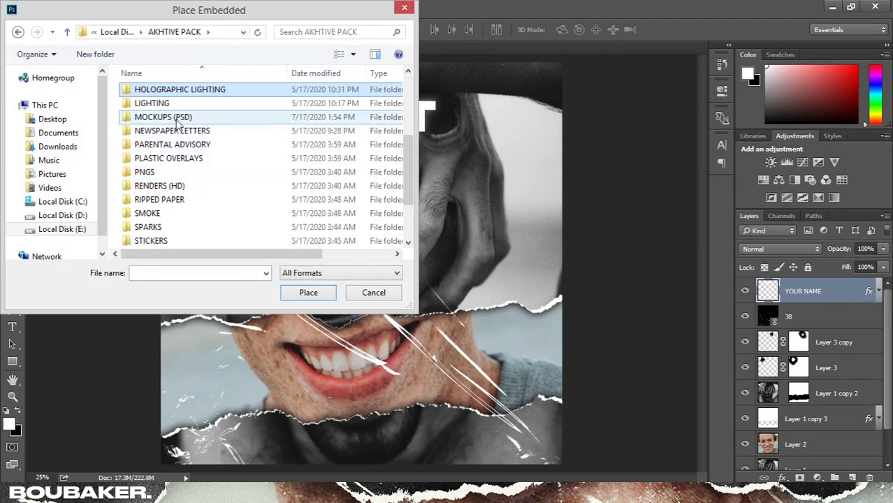
scroll(202, 168, "down", 2)
scroll(189, 168, "up", 2)
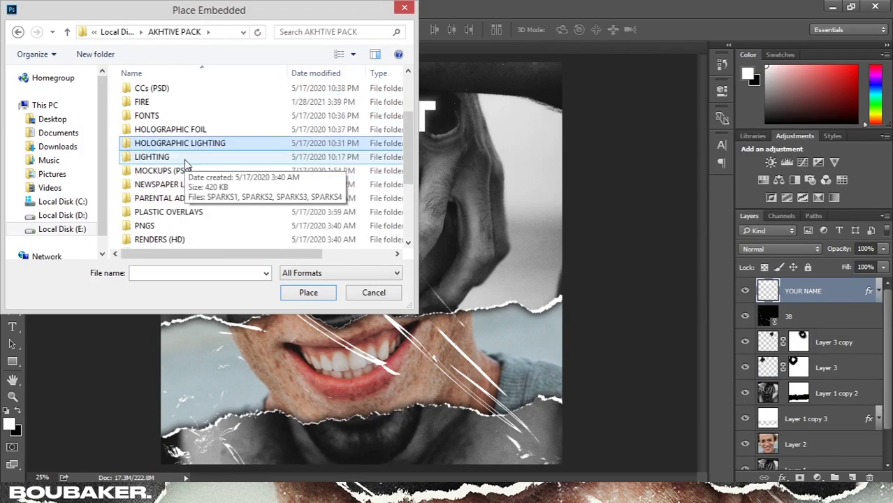
scroll(188, 140, "up", 3)
Place border image 02 from the BORDERS folder and set its blend mode to Screen
double_click(183, 136)
left_click(227, 118)
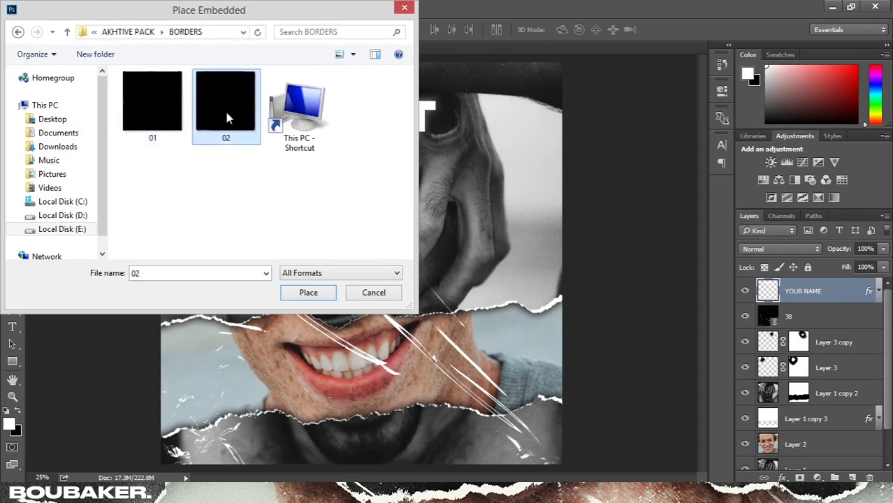
double_click(227, 119)
key("Return")
left_click(759, 251)
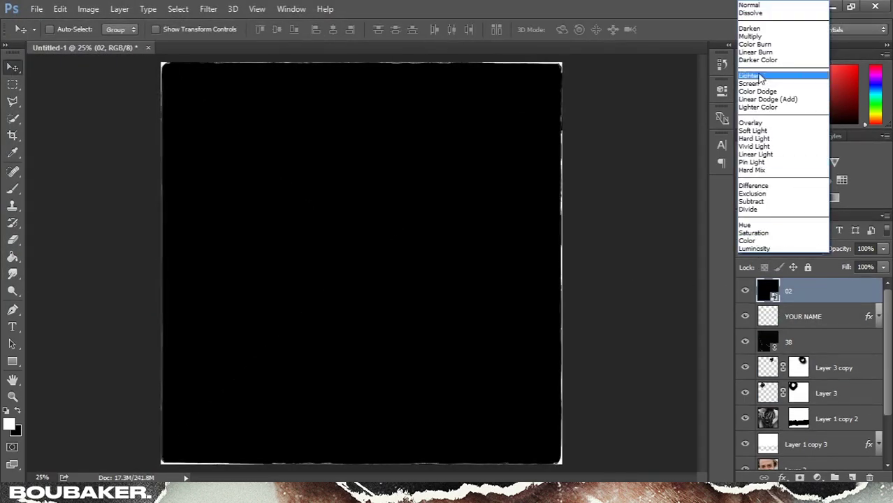
left_click(758, 83)
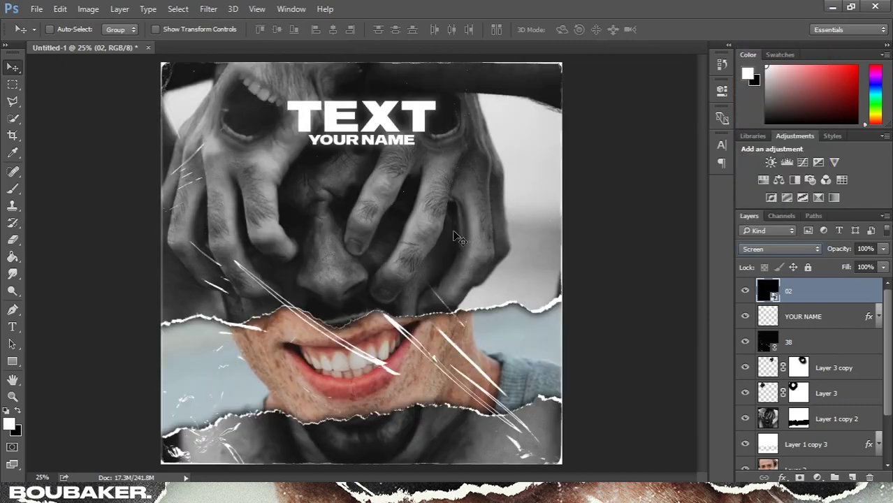
Create a new layer above the YOUR NAME title and fill it with a pale beige colour
left_click(844, 319)
left_click(849, 476)
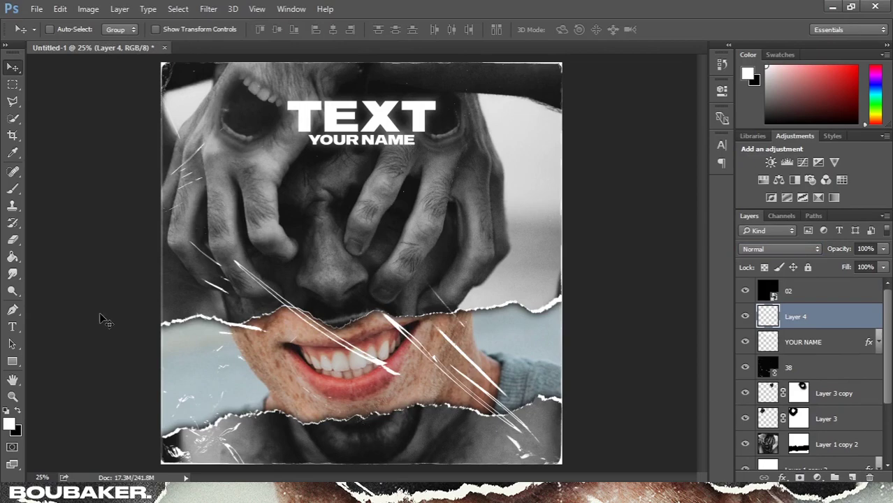
key("i")
left_click(10, 424)
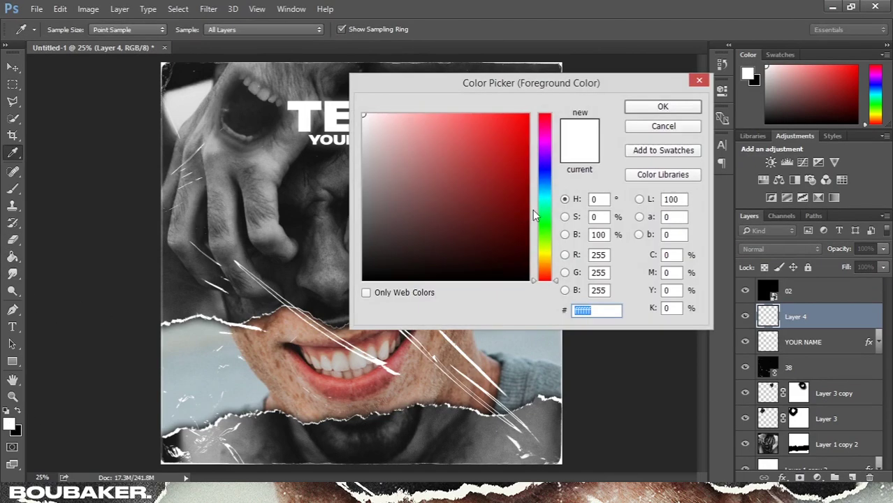
left_click(546, 260)
left_click_drag(413, 136, 395, 133)
key("Return")
key("g")
left_click(343, 224)
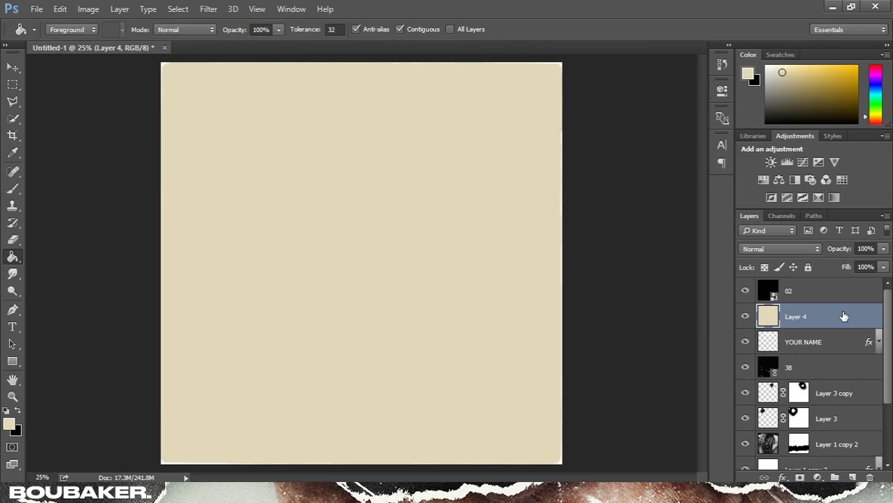
Restrict the beige layer to the highlights by splitting the Blend If underlying black slider to 119 / 228, and set its opacity to 77%
double_click(844, 316)
mouse_move(558, 344)
left_mouse_down()
mouse_move(687, 346)
mouse_move(570, 346)
left_mouse_up()
left_click_drag(686, 344, 709, 347)
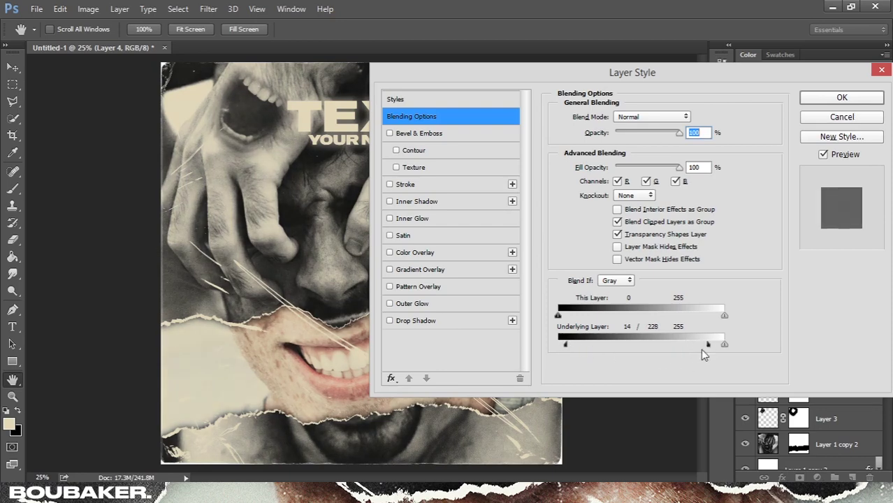
left_click_drag(567, 347, 648, 340)
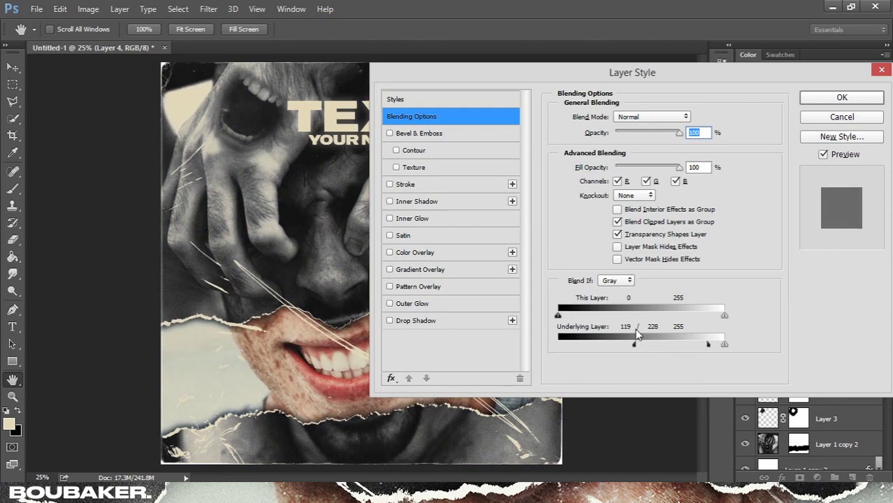
key("Return")
left_click_drag(841, 250, 830, 253)
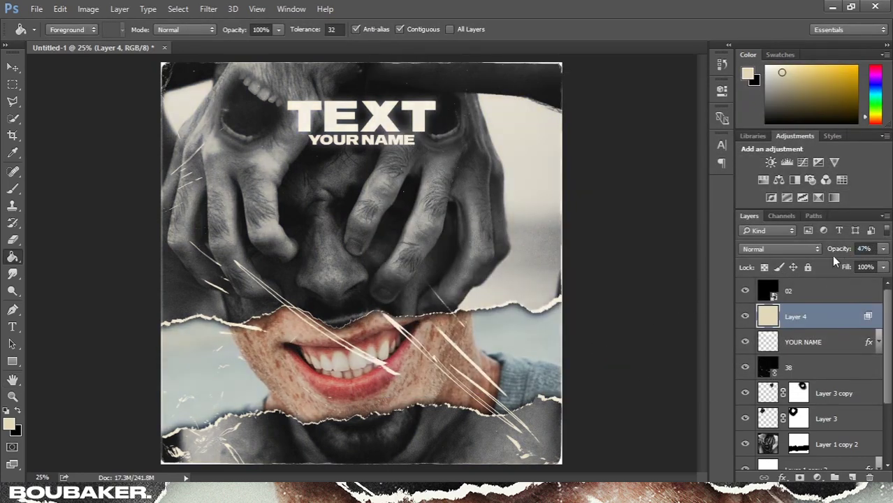
left_click_drag(843, 254, 851, 255)
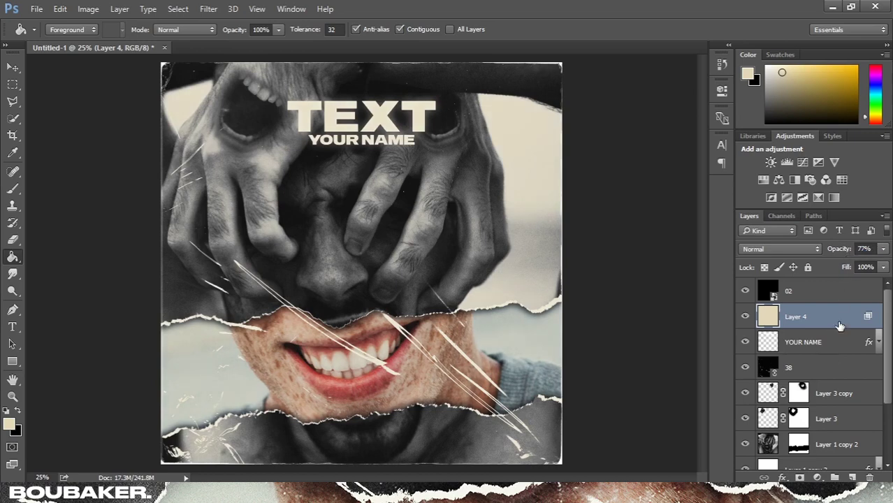
Move the border layer 02 beneath the beige Layer 4 in the layer stack
left_click(827, 290)
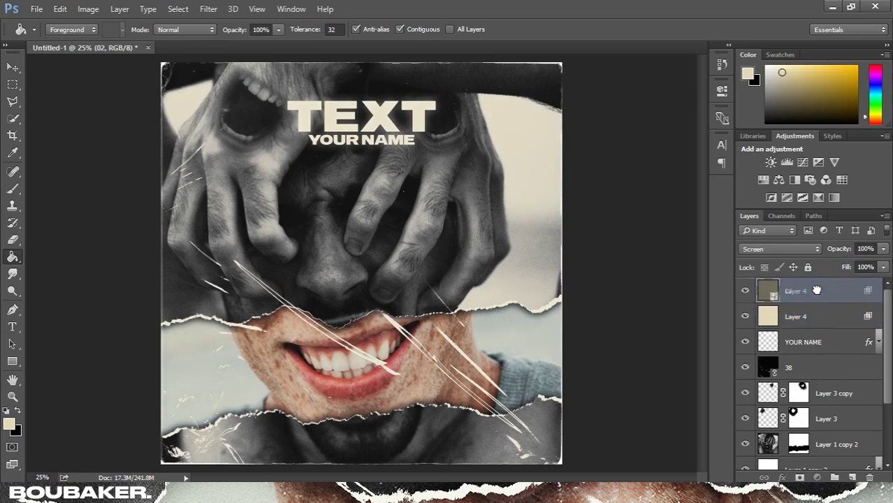
left_click_drag(817, 290, 817, 292)
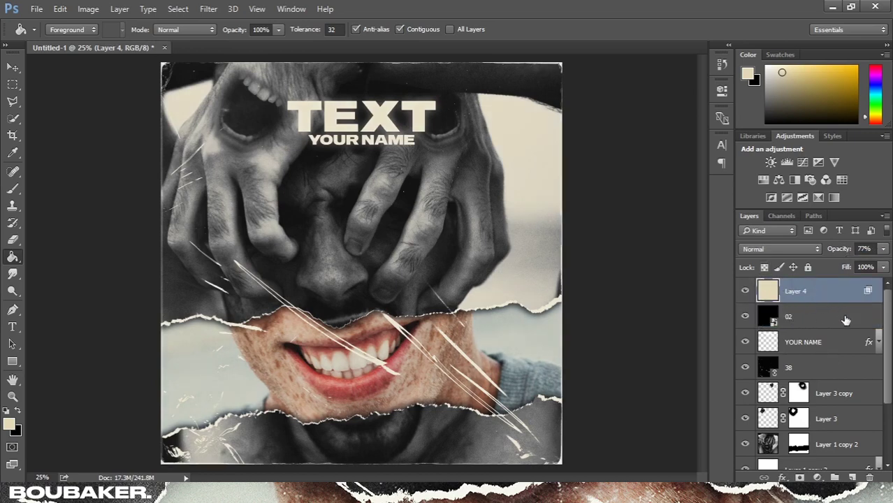
Place the dark folded-paper texture directly above border layer 02 and set its blend mode to Screen
left_click(809, 319)
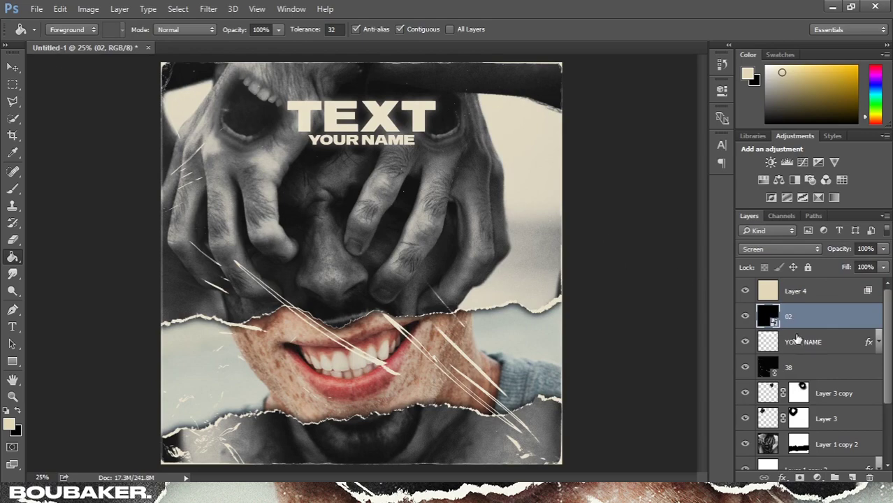
left_click(37, 8)
left_click(70, 225)
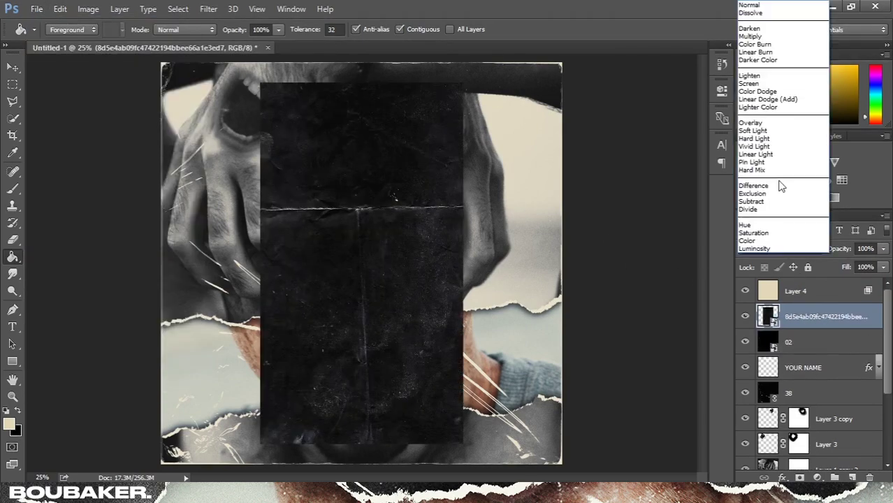
left_click(781, 248)
left_click(750, 84)
Enlarge the paper texture until it covers the whole cover, with its horizontal fold near the upper edge
key("ctrl+minus")
key("ctrl+t")
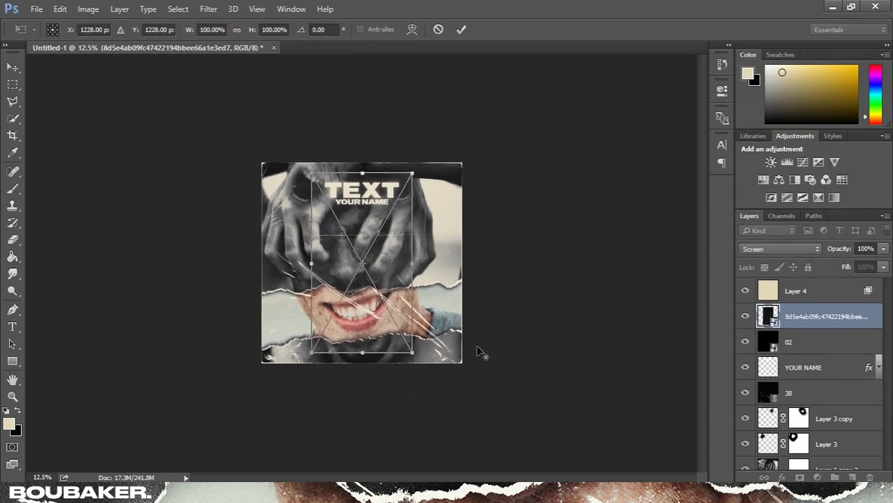
left_click_drag(413, 353, 573, 391)
left_click_drag(361, 319, 362, 292)
key("Return")
key("ctrl+plus")
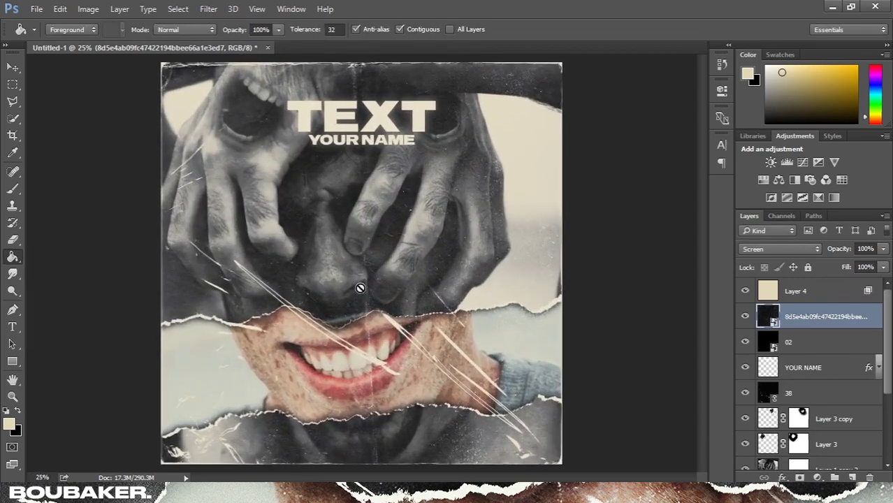
Add a Brightness/Contrast adjustment clipped to the paper texture, with brightness -40 and contrast 75
left_click(770, 162)
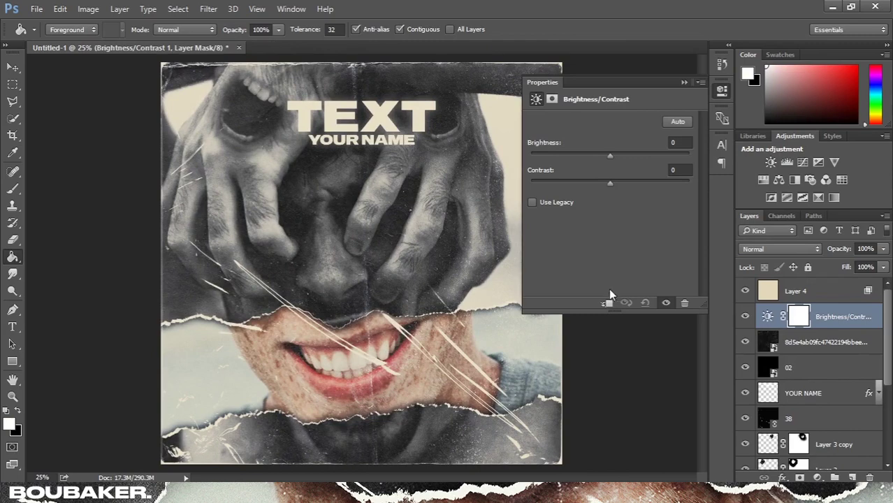
left_click(607, 302)
left_click_drag(610, 183, 585, 148)
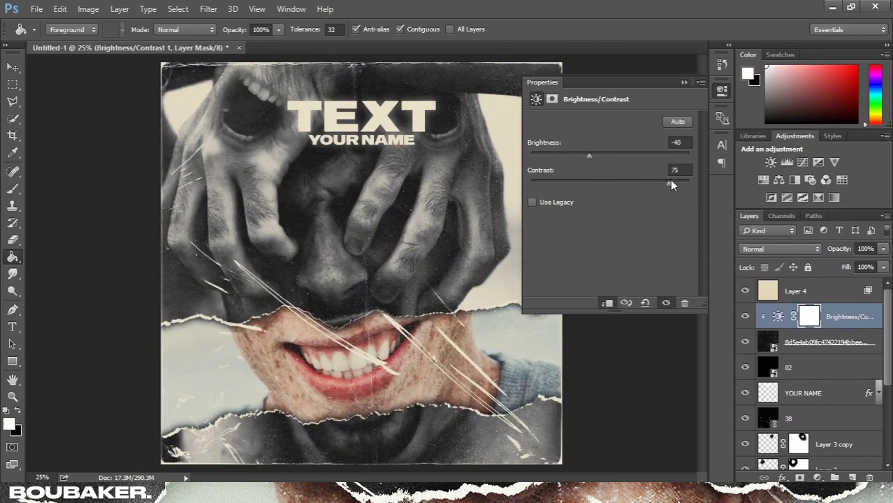
left_click(682, 83)
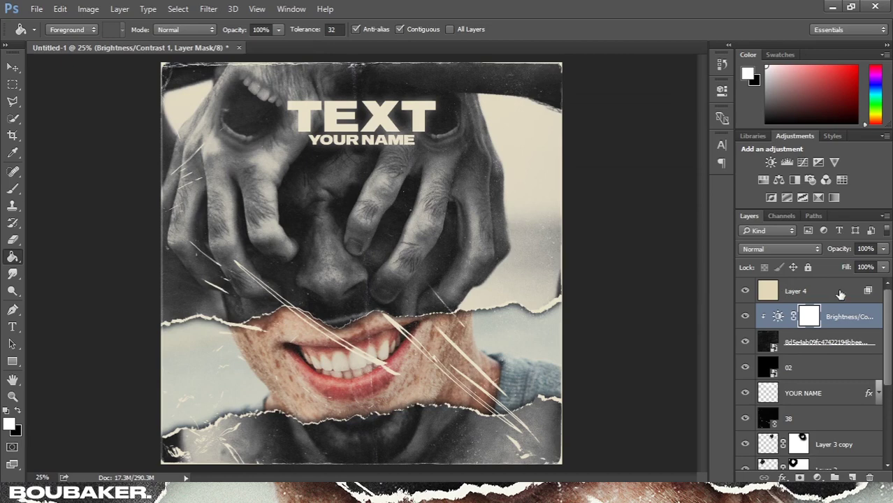
Stamp all visible layers into a new layer above the beige Layer 4 and open it in the Camera Raw filter
left_click(800, 289)
key("ctrl+shift+alt+e")
left_click(208, 9)
left_click(231, 85)
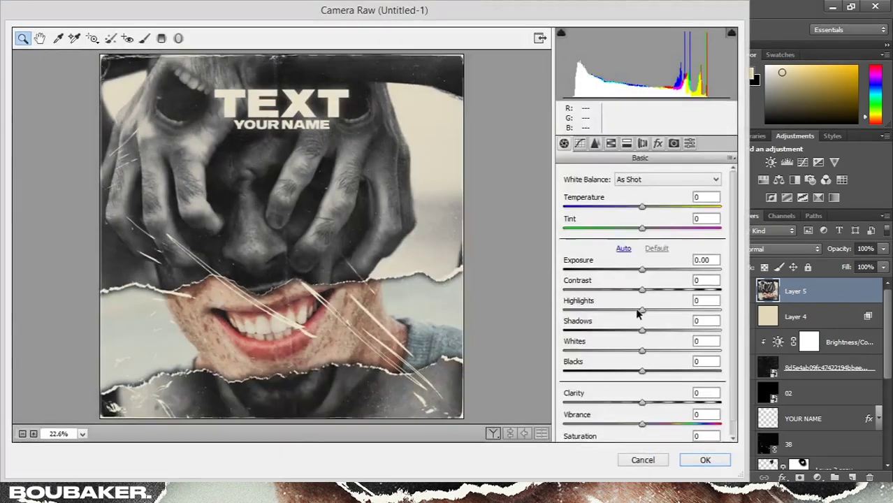
Set exposure -0.15, contrast +18, highlights -6, shadows -8, blacks +1 and clarity +8, and lower the tone curve at input 70 to output 59
left_click_drag(642, 289, 641, 269)
left_click_drag(643, 310, 605, 323)
left_click_drag(640, 373, 631, 372)
left_click_drag(642, 402, 641, 361)
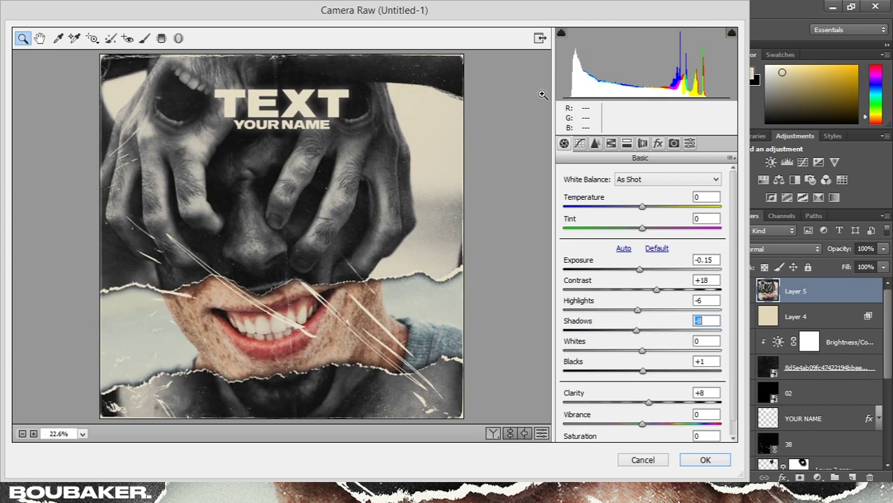
left_click(580, 143)
left_click_drag(604, 350, 608, 359)
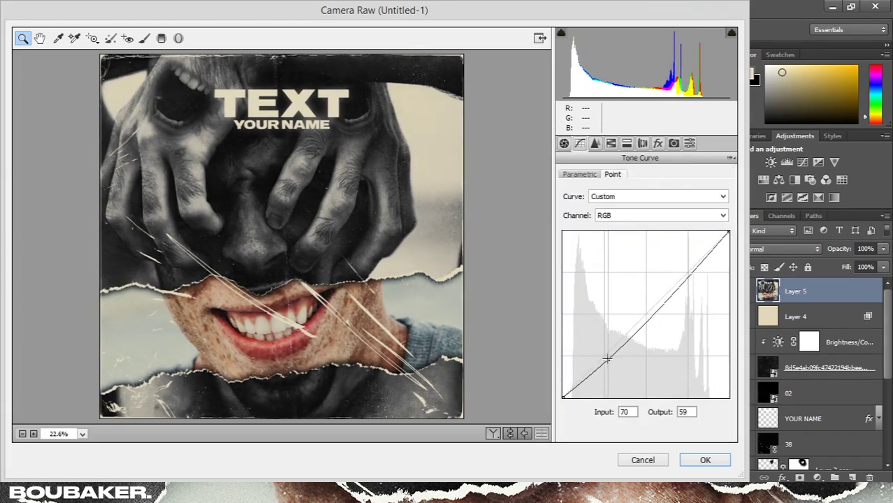
In the HSL adjustments, set Oranges saturation to +1, Yellows saturation to -58 and Yellows luminance to +41
left_click(611, 144)
left_click_drag(606, 279, 623, 280)
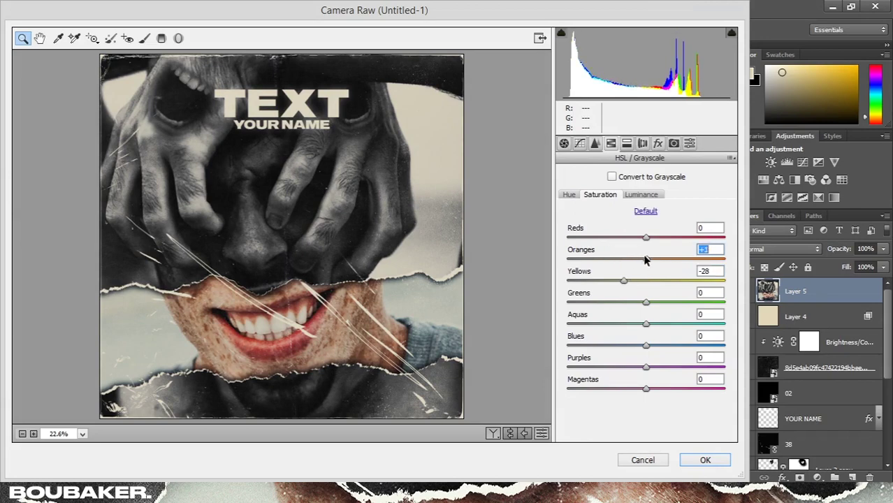
mouse_move(613, 283)
left_mouse_down()
mouse_move(594, 280)
mouse_move(599, 286)
left_mouse_up()
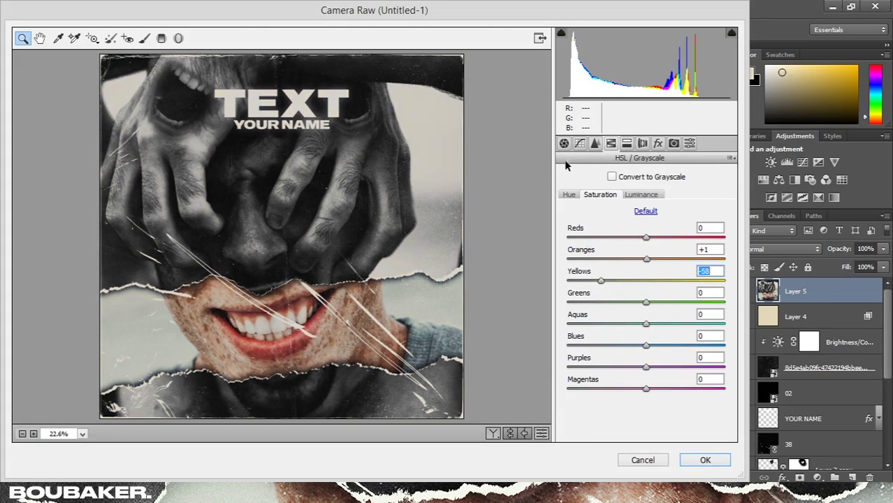
left_click(638, 195)
left_click_drag(668, 285, 683, 279)
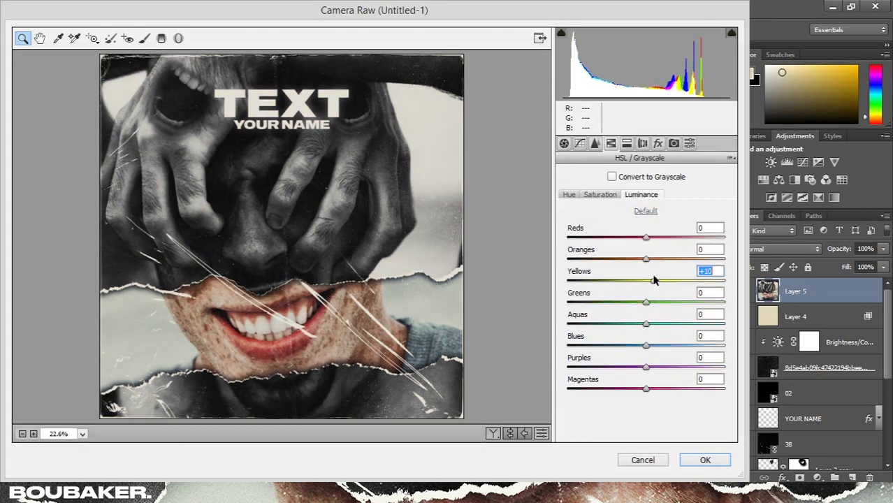
Refine the basic tone settings to highlights +8, shadows -4 and clarity +5
left_click(580, 144)
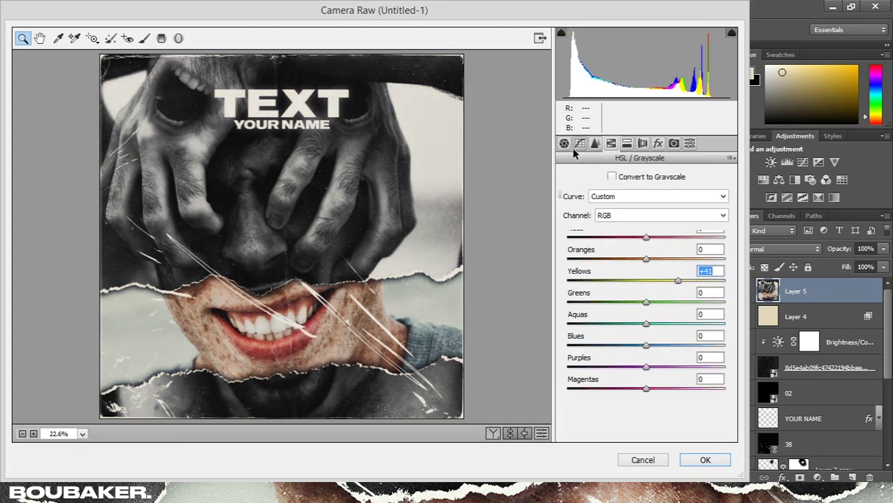
left_click(564, 144)
mouse_move(645, 315)
left_mouse_down()
mouse_move(668, 330)
mouse_move(639, 332)
left_mouse_up()
left_click(649, 406)
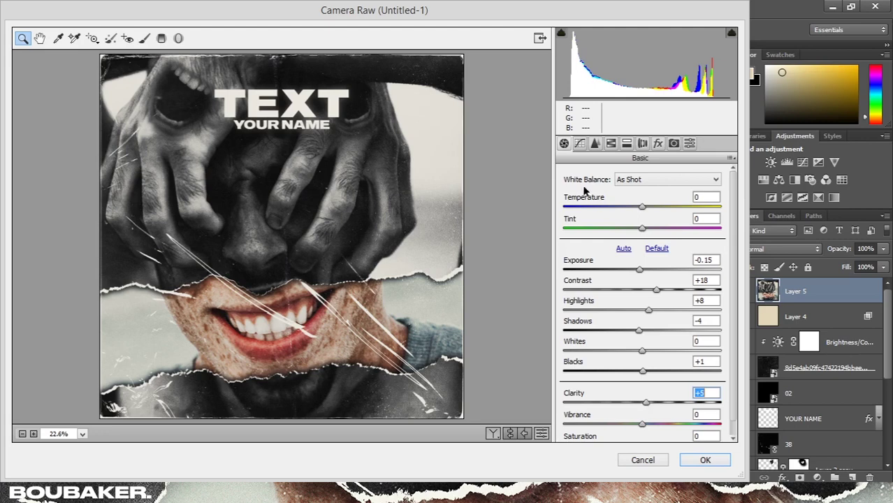
Set the sharpening amount to 60, luminance noise reduction to 12 and color noise reduction to 11
left_click(596, 143)
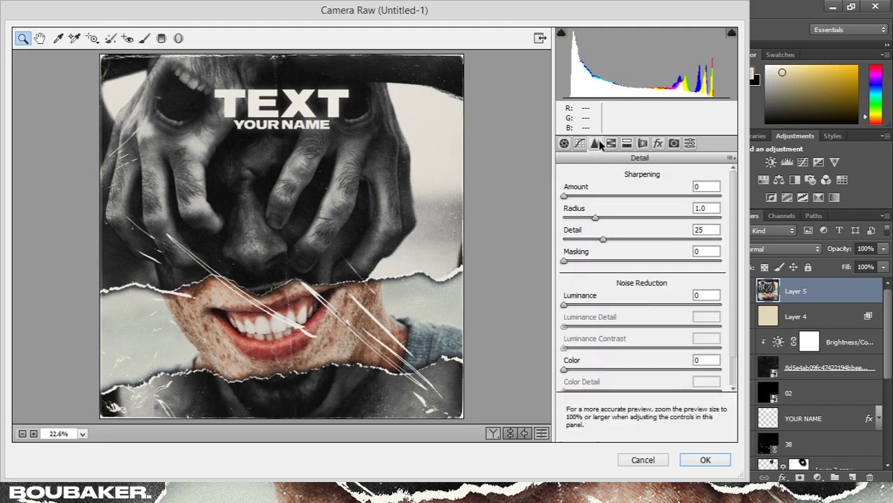
left_click(582, 306)
left_click(582, 369)
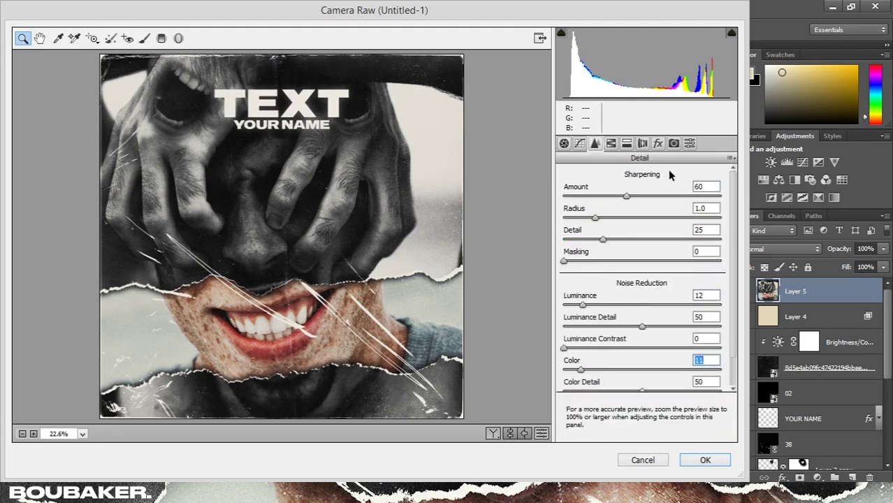
Set the grain amount to 41, apply the Camera Raw adjustments and compare the cover with and without the stamped layer
left_click(658, 143)
left_click_drag(596, 246, 627, 246)
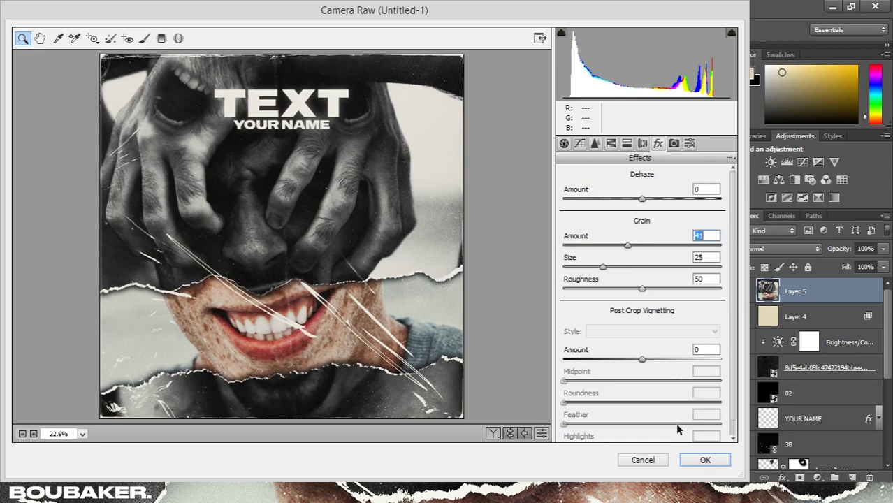
left_click(713, 459)
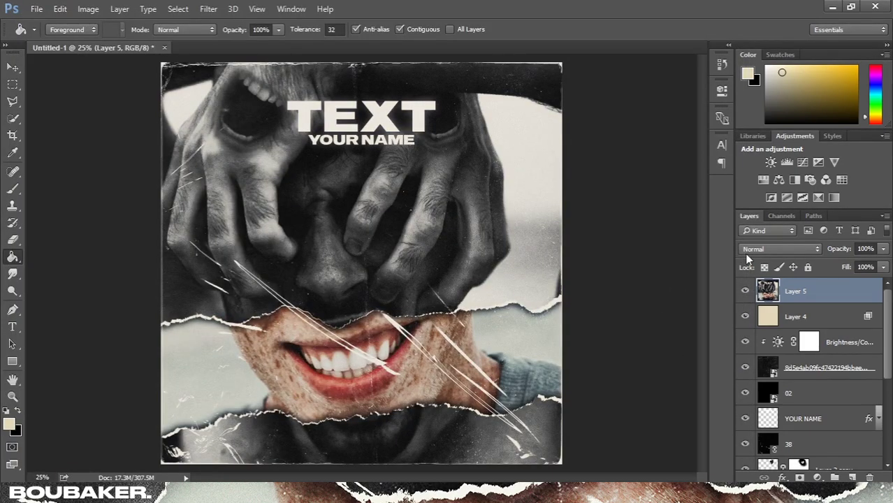
left_click(745, 290)
left_click(744, 291)
Place the white waveform logo file Layer-1 from the png stuff folder in STOCK above the stamped layer
left_click(37, 8)
left_click(87, 250)
left_click(149, 32)
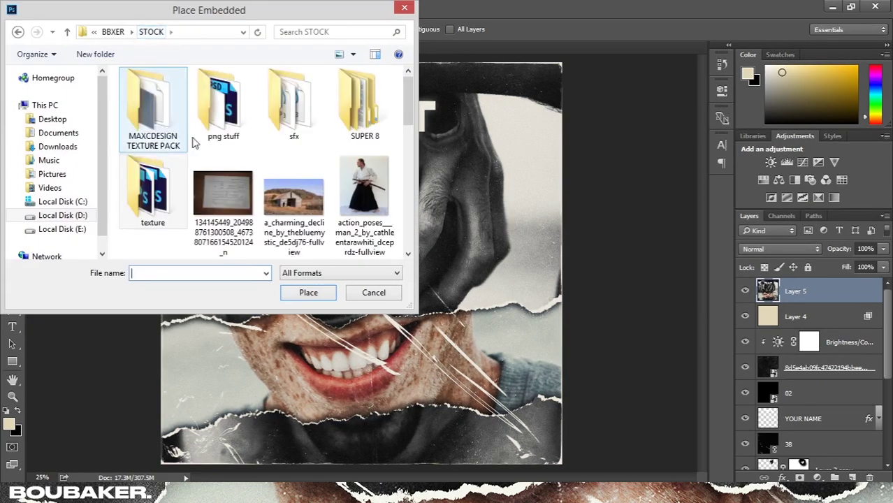
double_click(227, 101)
left_click(158, 105)
left_click(360, 123)
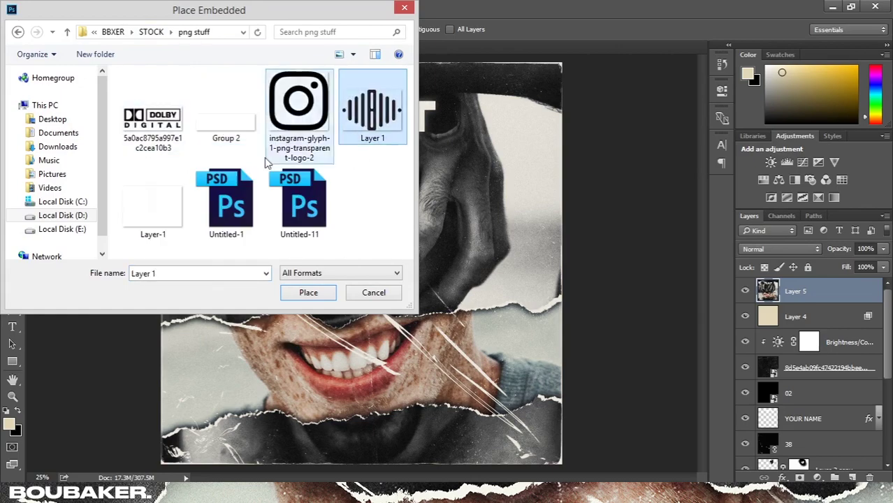
left_click(157, 146)
left_click(153, 207)
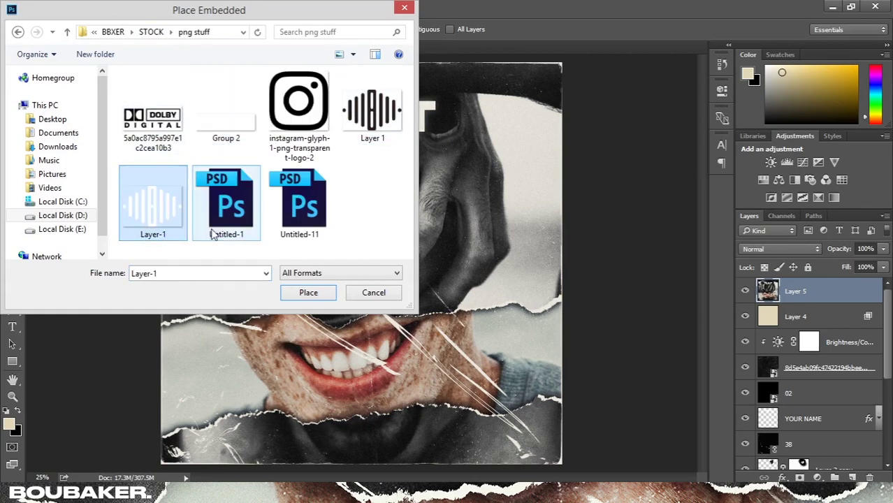
left_click(289, 292)
Shrink the waveform logo and position it horizontally centred just above the cover's lower edge
mouse_move(500, 358)
left_mouse_down()
mouse_move(489, 311)
mouse_move(381, 294)
left_mouse_up()
key("Return")
key("g")
left_click(10, 70)
left_click_drag(433, 265, 433, 442)
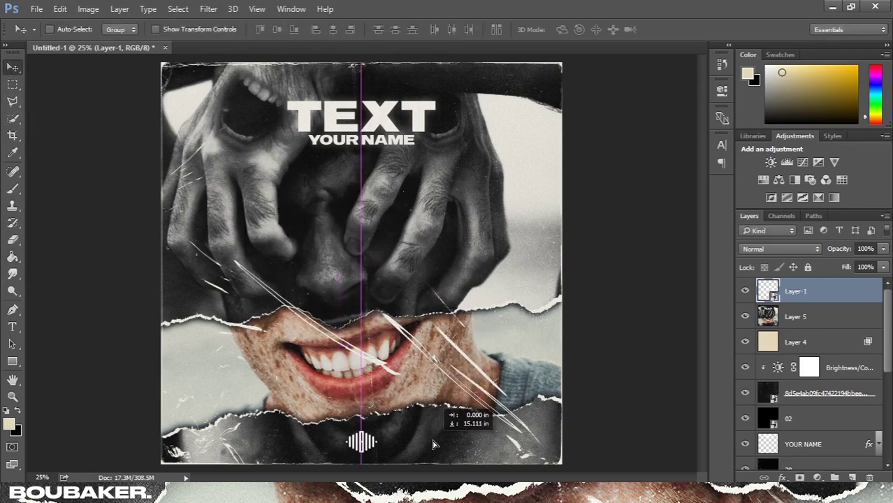
key("ctrl+t")
key("Return")
left_click_drag(381, 383, 381, 388)
Place the Dolby Digital logo from the png stuff folder as an embedded layer above the waveform logo
left_click(31, 8)
left_click(119, 250)
double_click(159, 100)
key("Return")
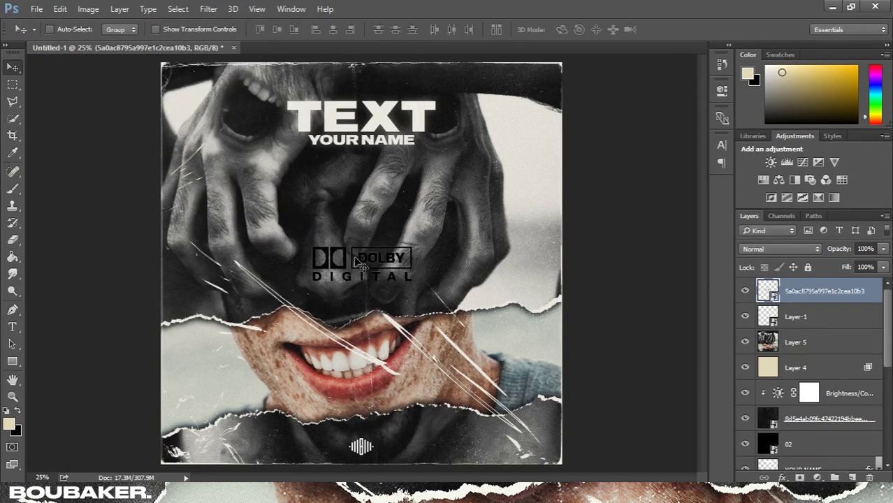
Turn the black Dolby Digital logo white by raising its lightness with a Hue/Saturation adjustment
key("ctrl+u")
left_click_drag(395, 230, 460, 245)
key("Return")
Scale the Dolby Digital logo down and position it in the cover's lower-right corner
key("ctrl+t")
left_click_drag(489, 378, 573, 432)
key("Return")
key("ctrl+t")
key("Return")
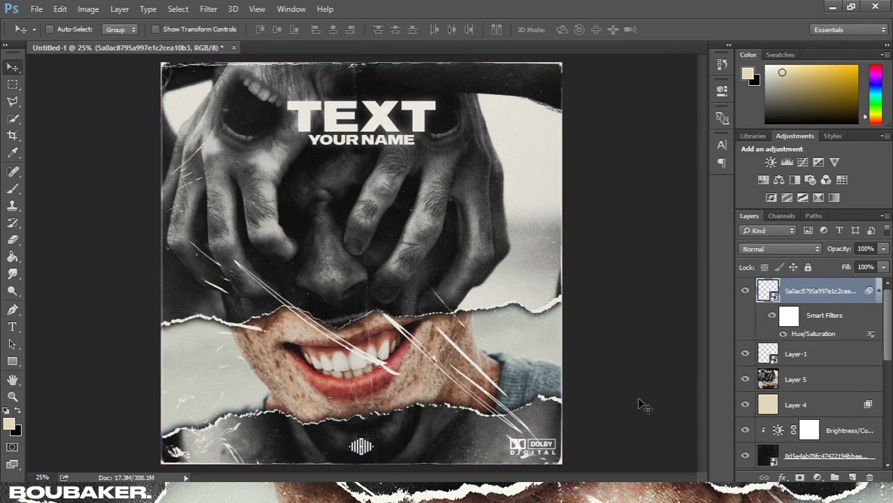
Start adding a Brightness/Contrast adjustment layer above the Dolby Digital logo
left_click(771, 163)
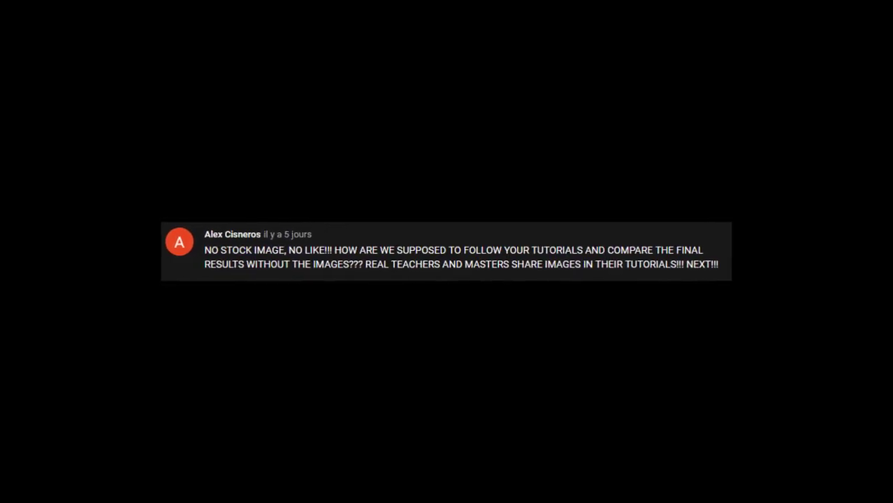